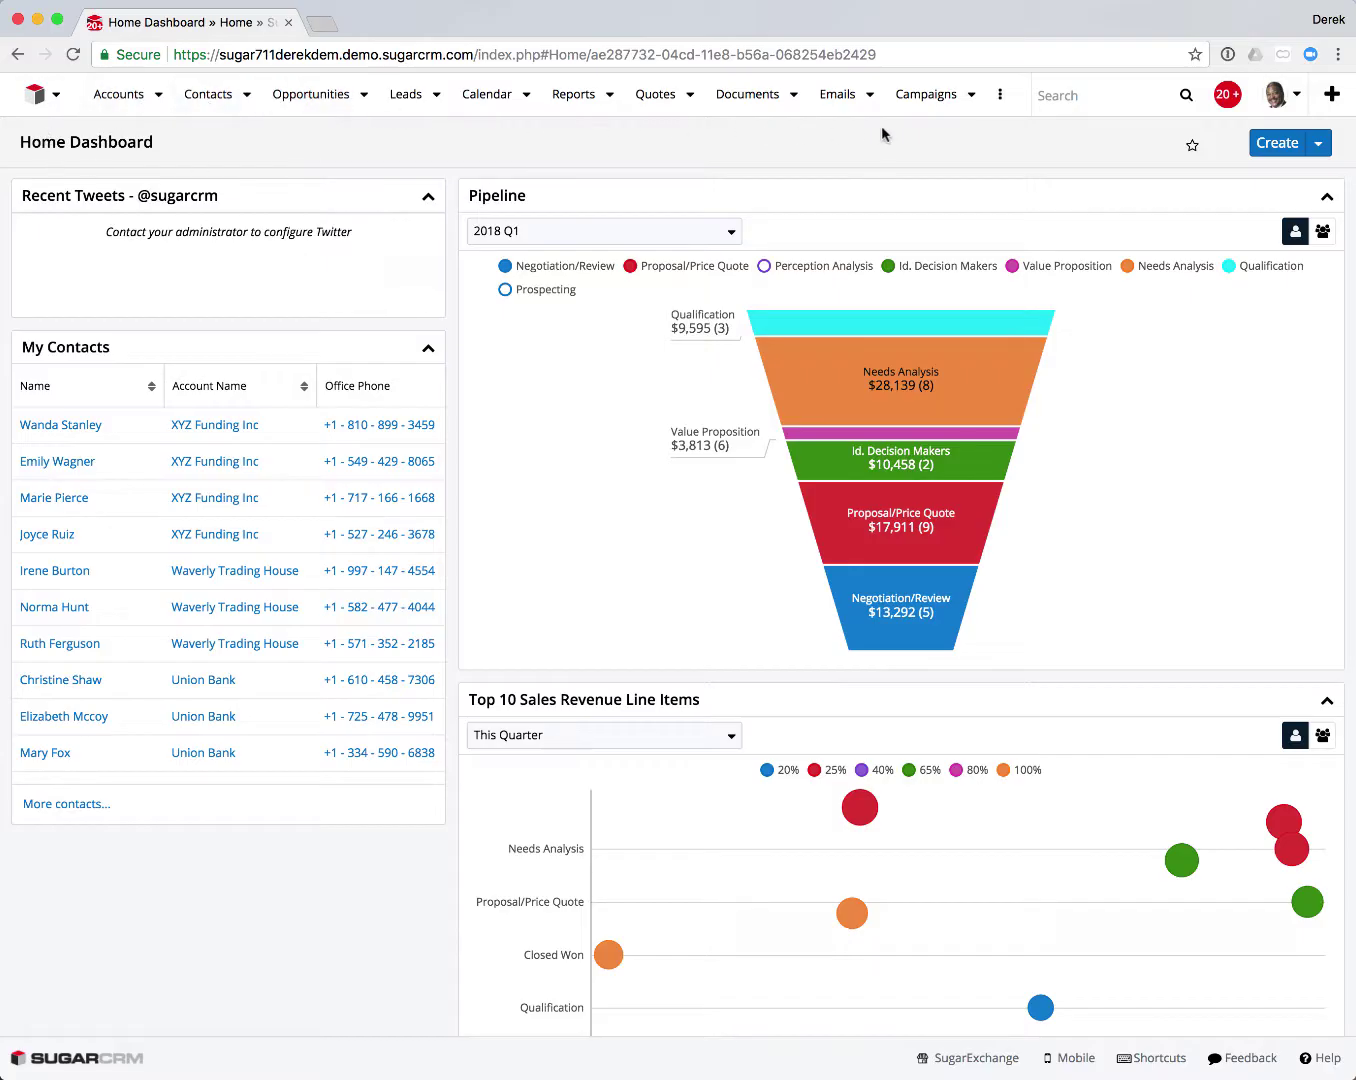
Open the Leads list, check the filter menu, and preview Elon Musk's lead.
left_click(406, 95)
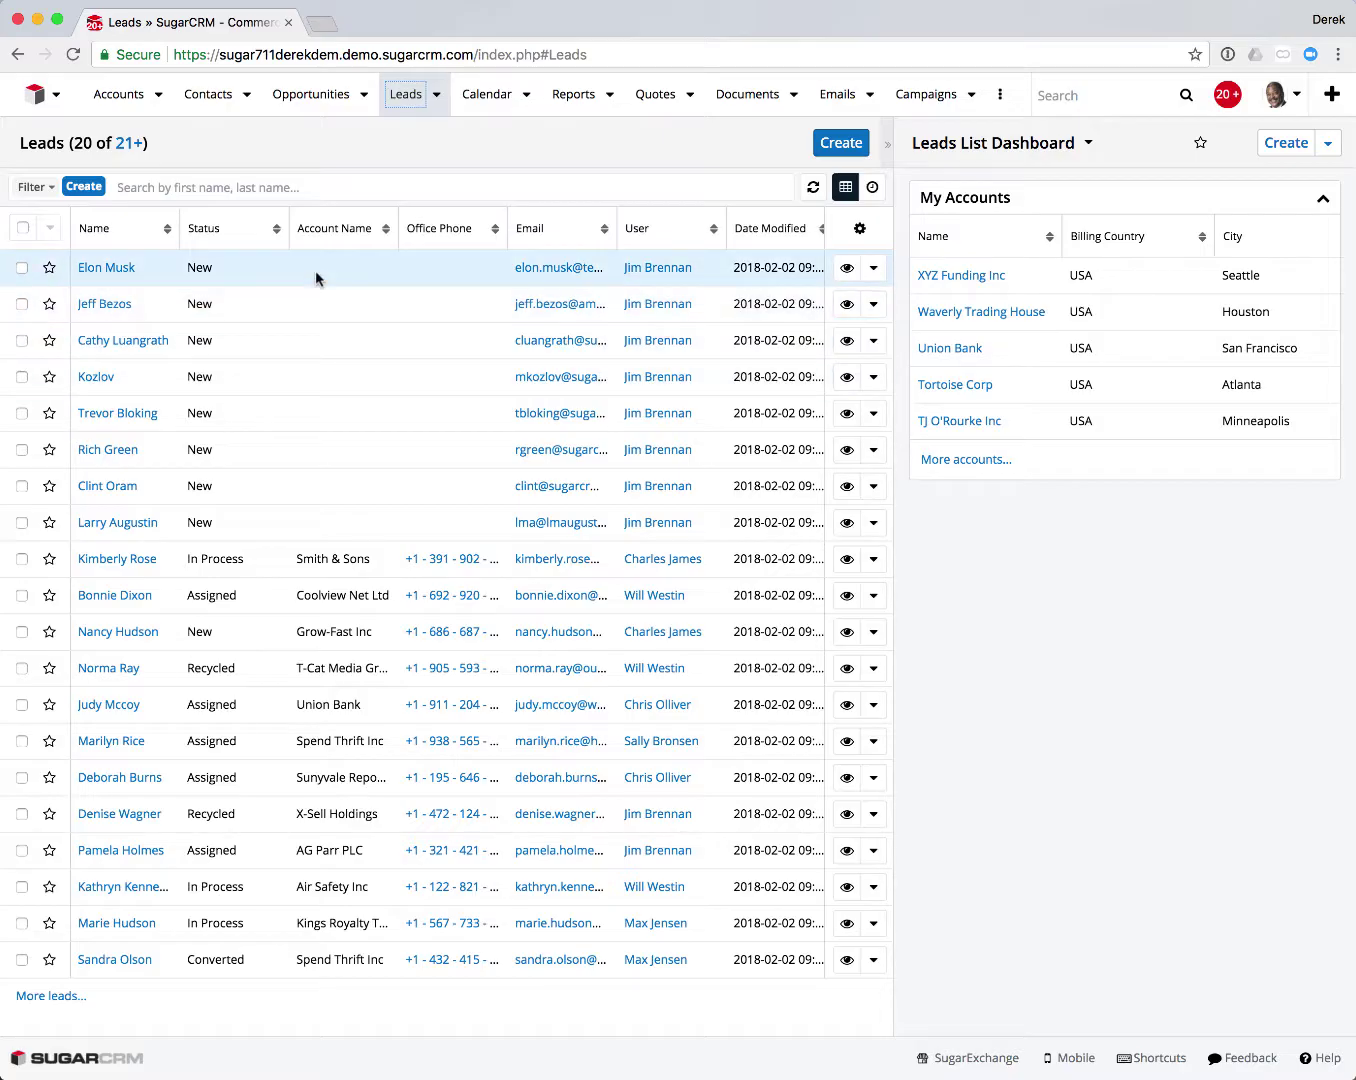
left_click(34, 186)
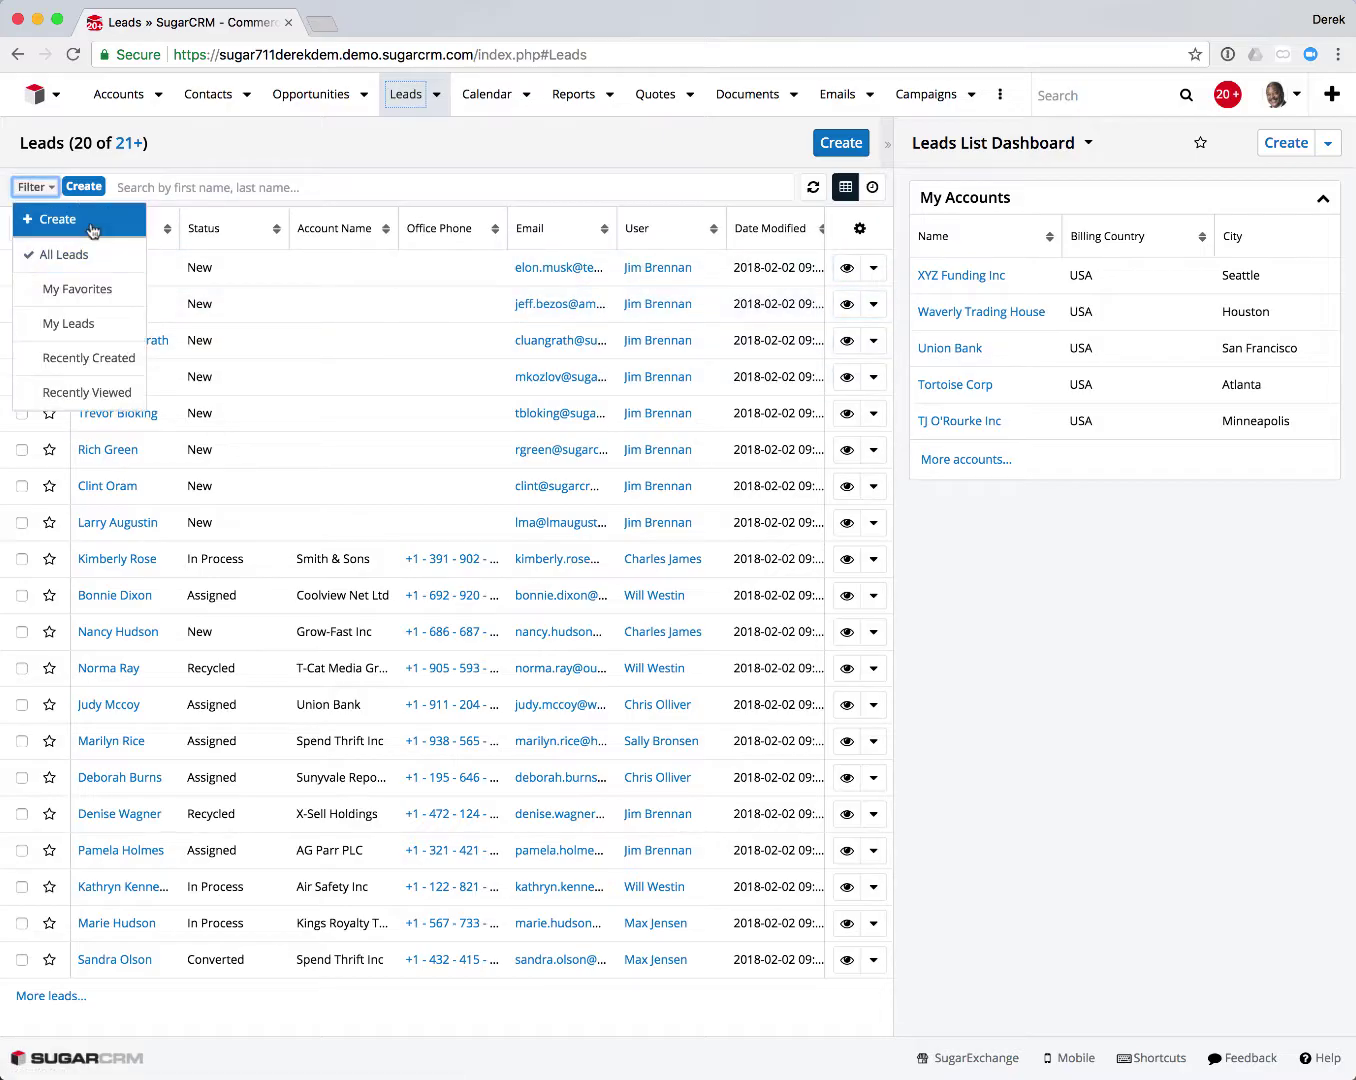
left_click(239, 164)
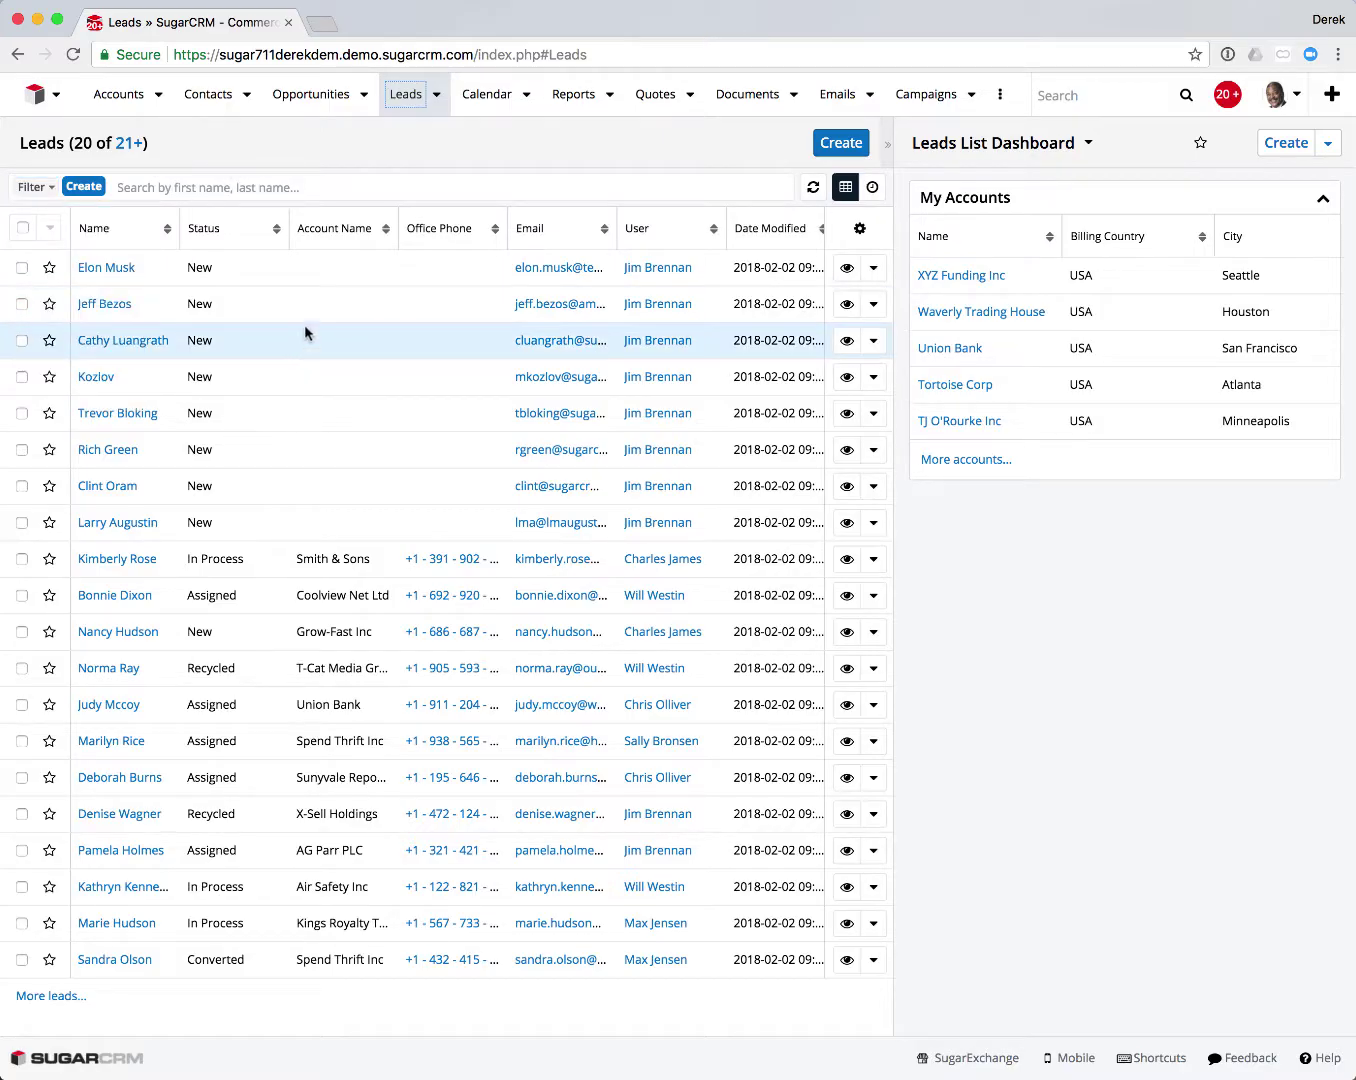
left_click(846, 268)
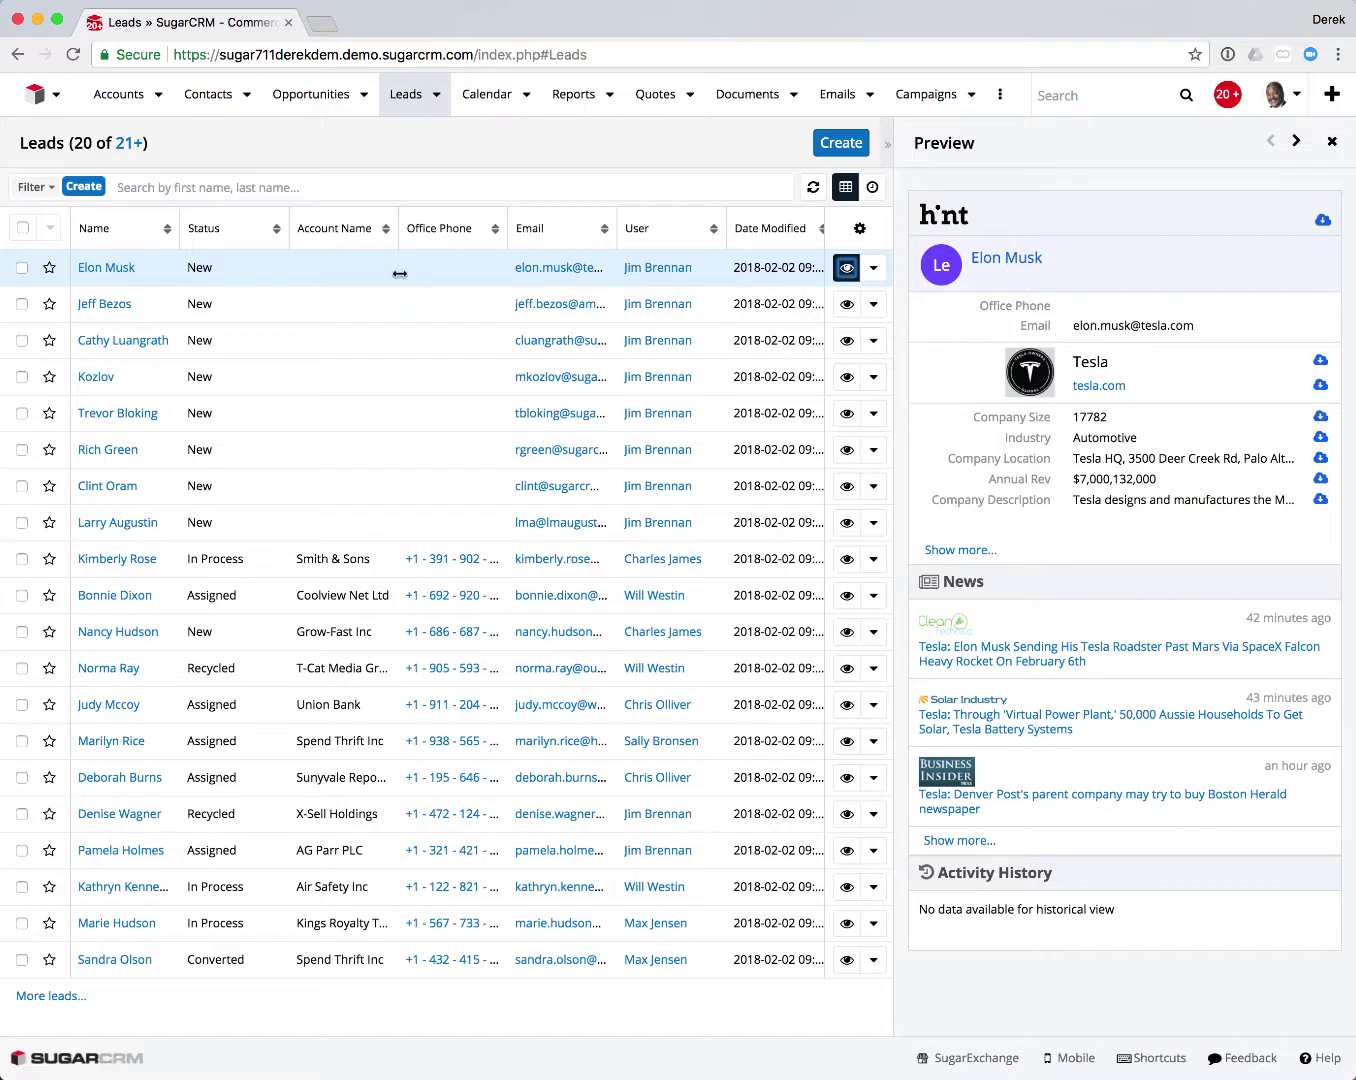
Open Elon Musk's lead record with Show More and Hint collapsed, and list its actions.
left_click(106, 267)
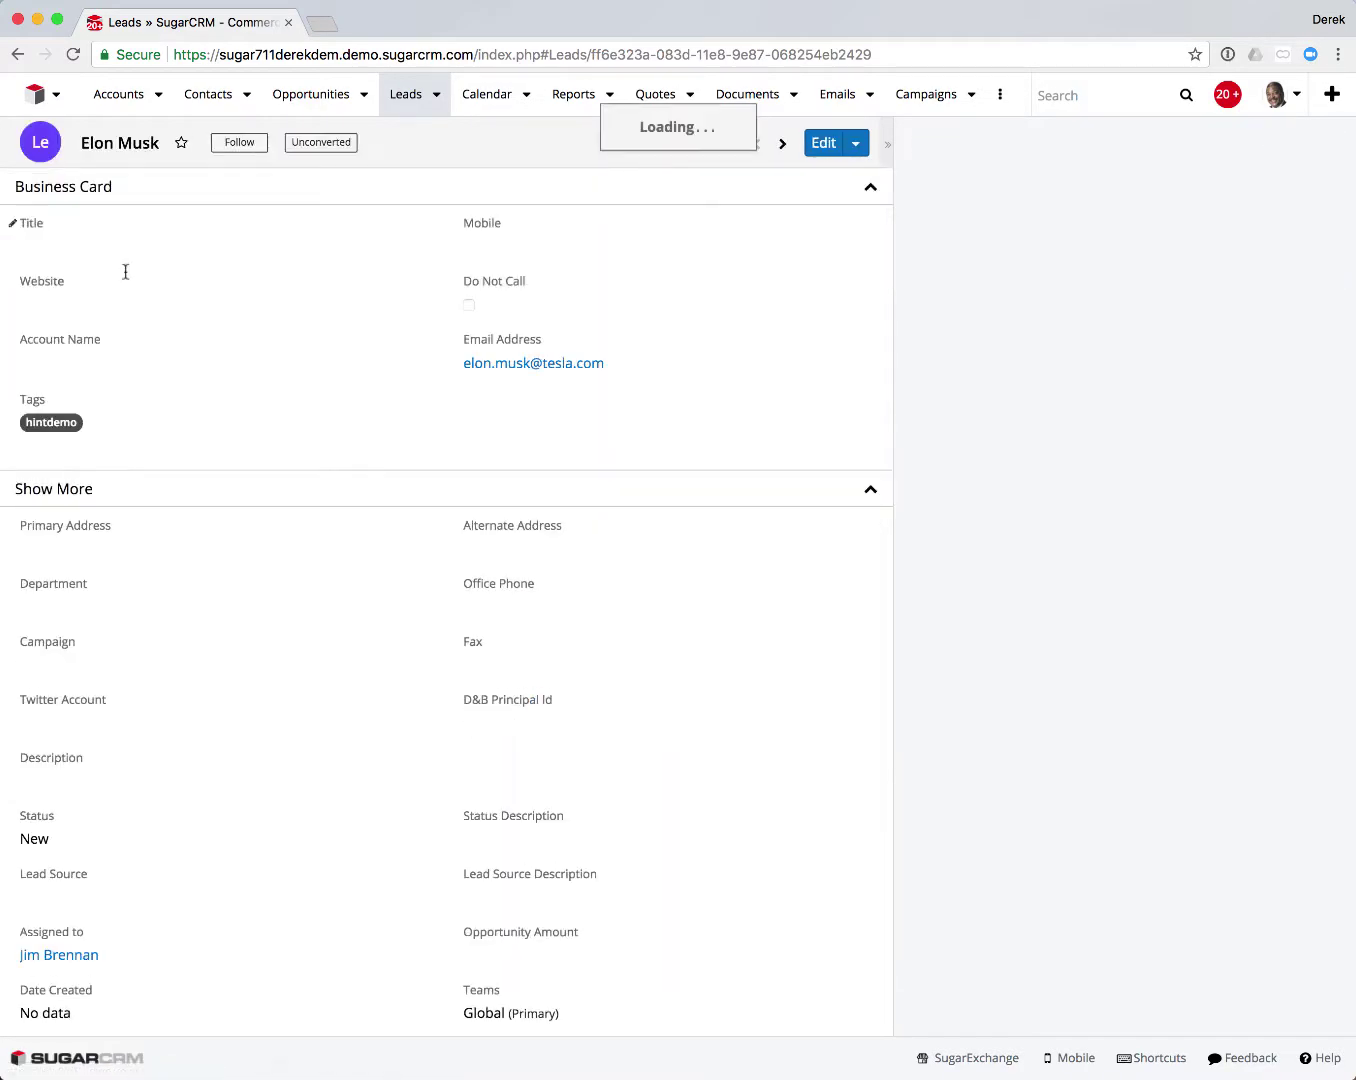
mouse_move(212, 413)
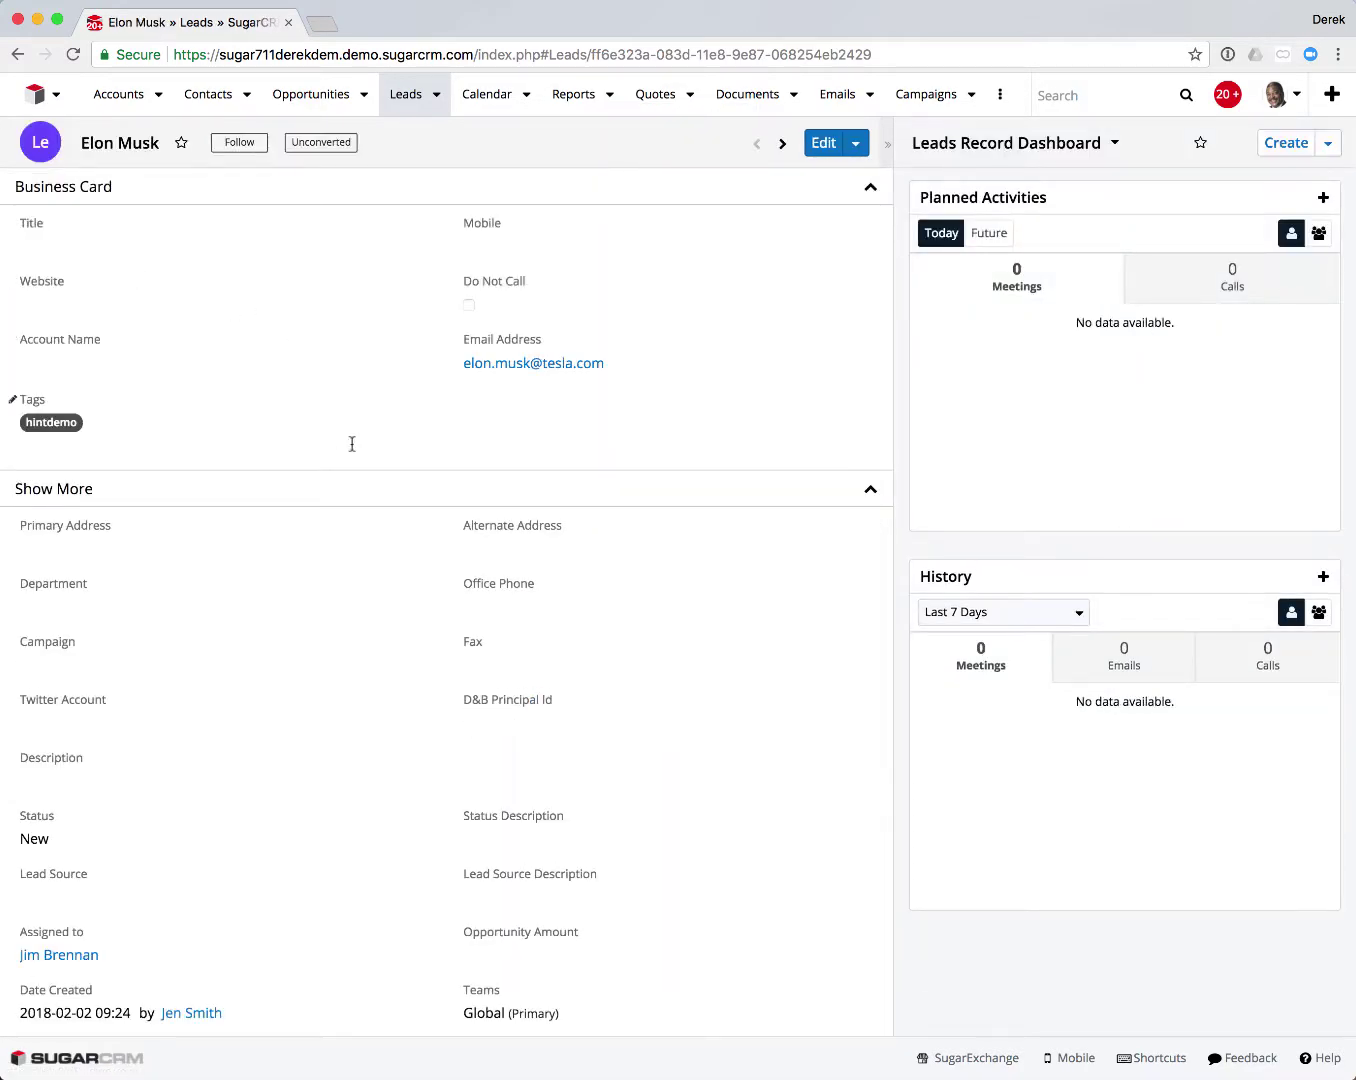
left_click(435, 489)
left_click(423, 529)
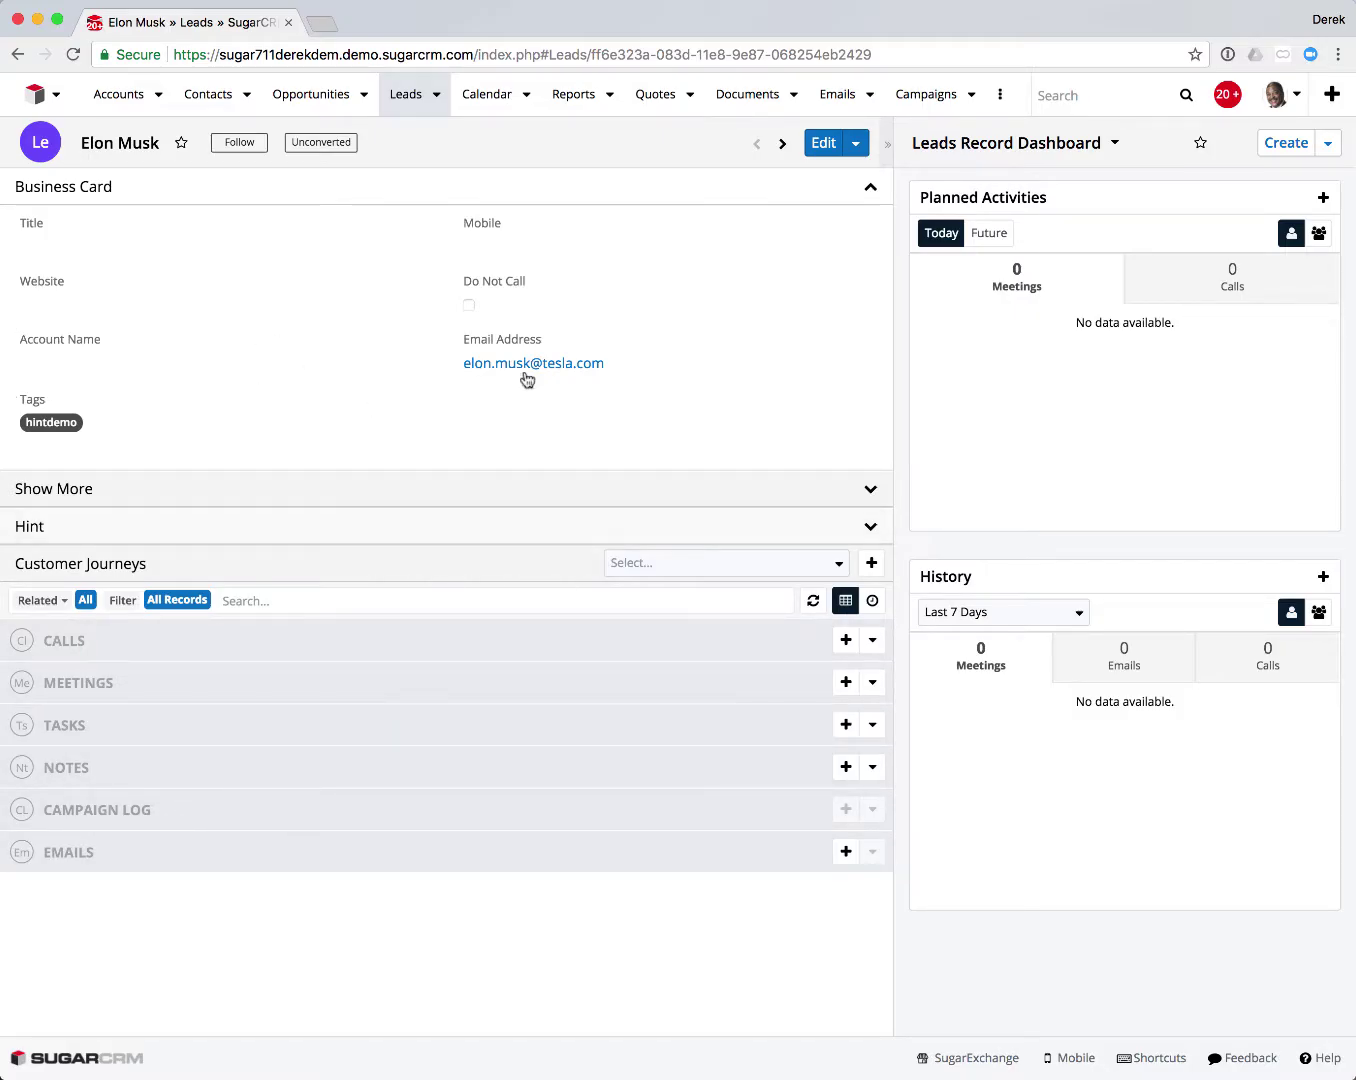
left_click(860, 146)
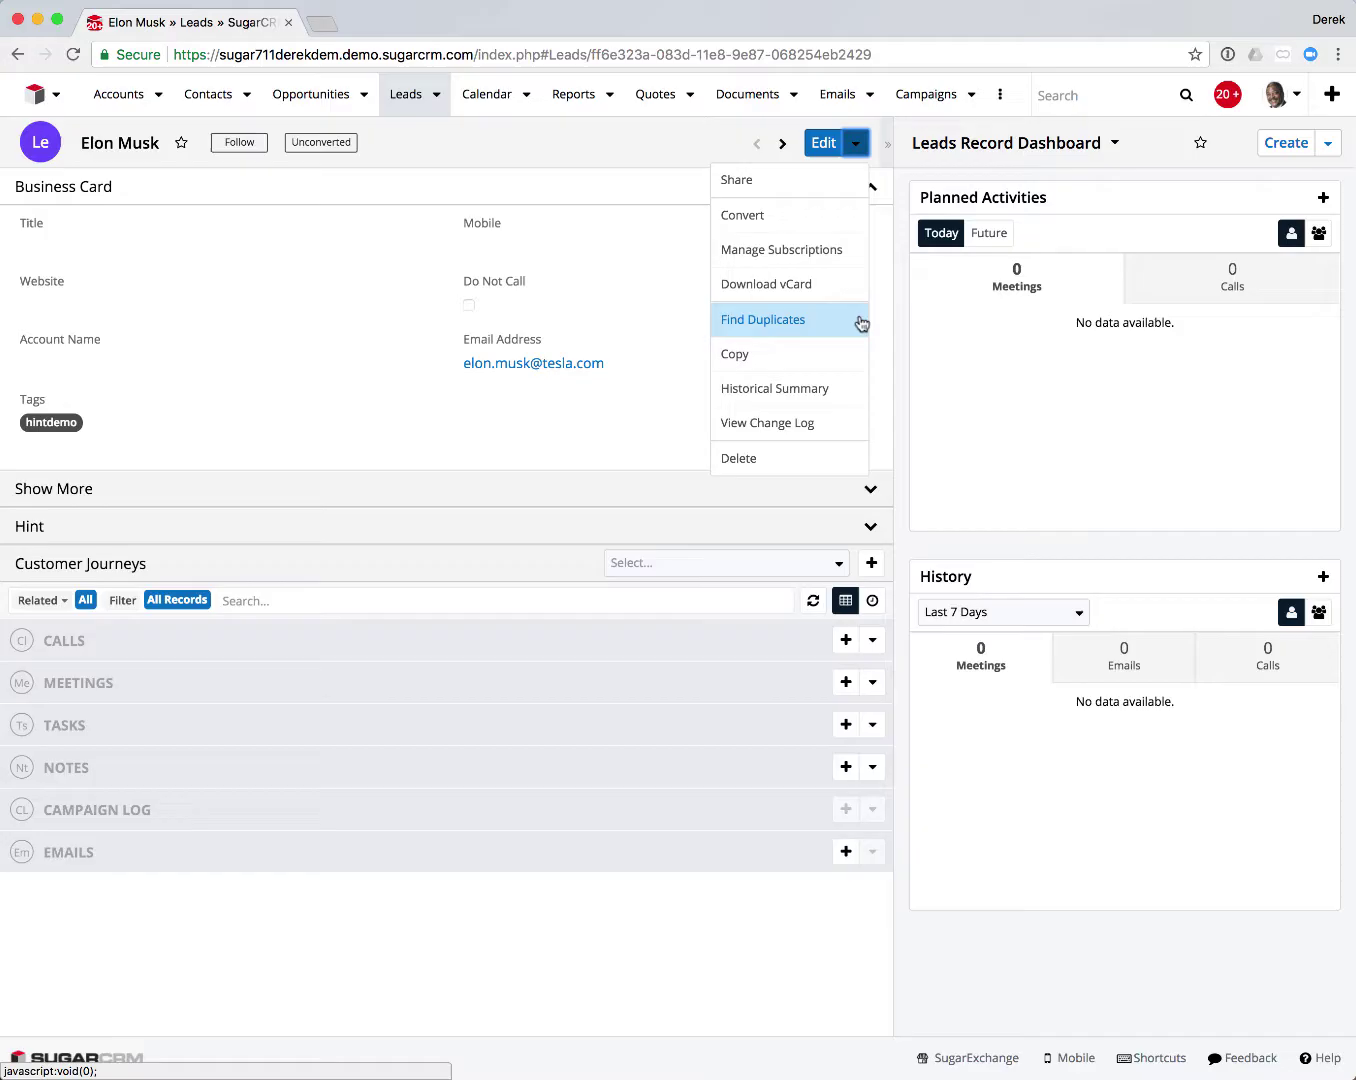
Convert Elon Musk into a contact with a new account named Tesla.
left_click(756, 218)
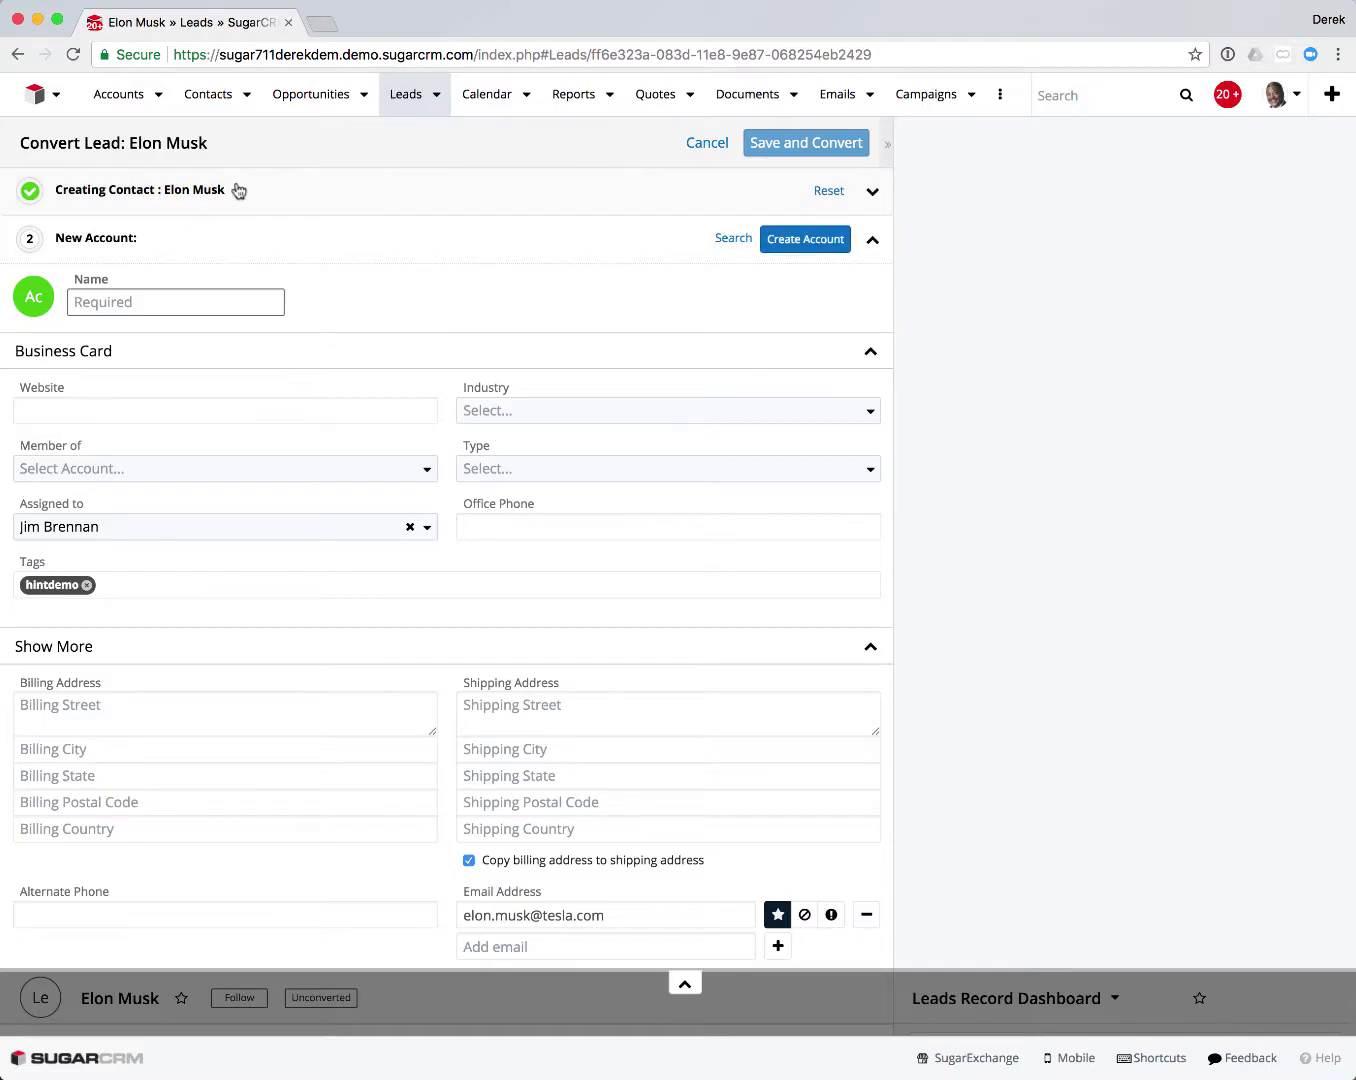
left_click(229, 296)
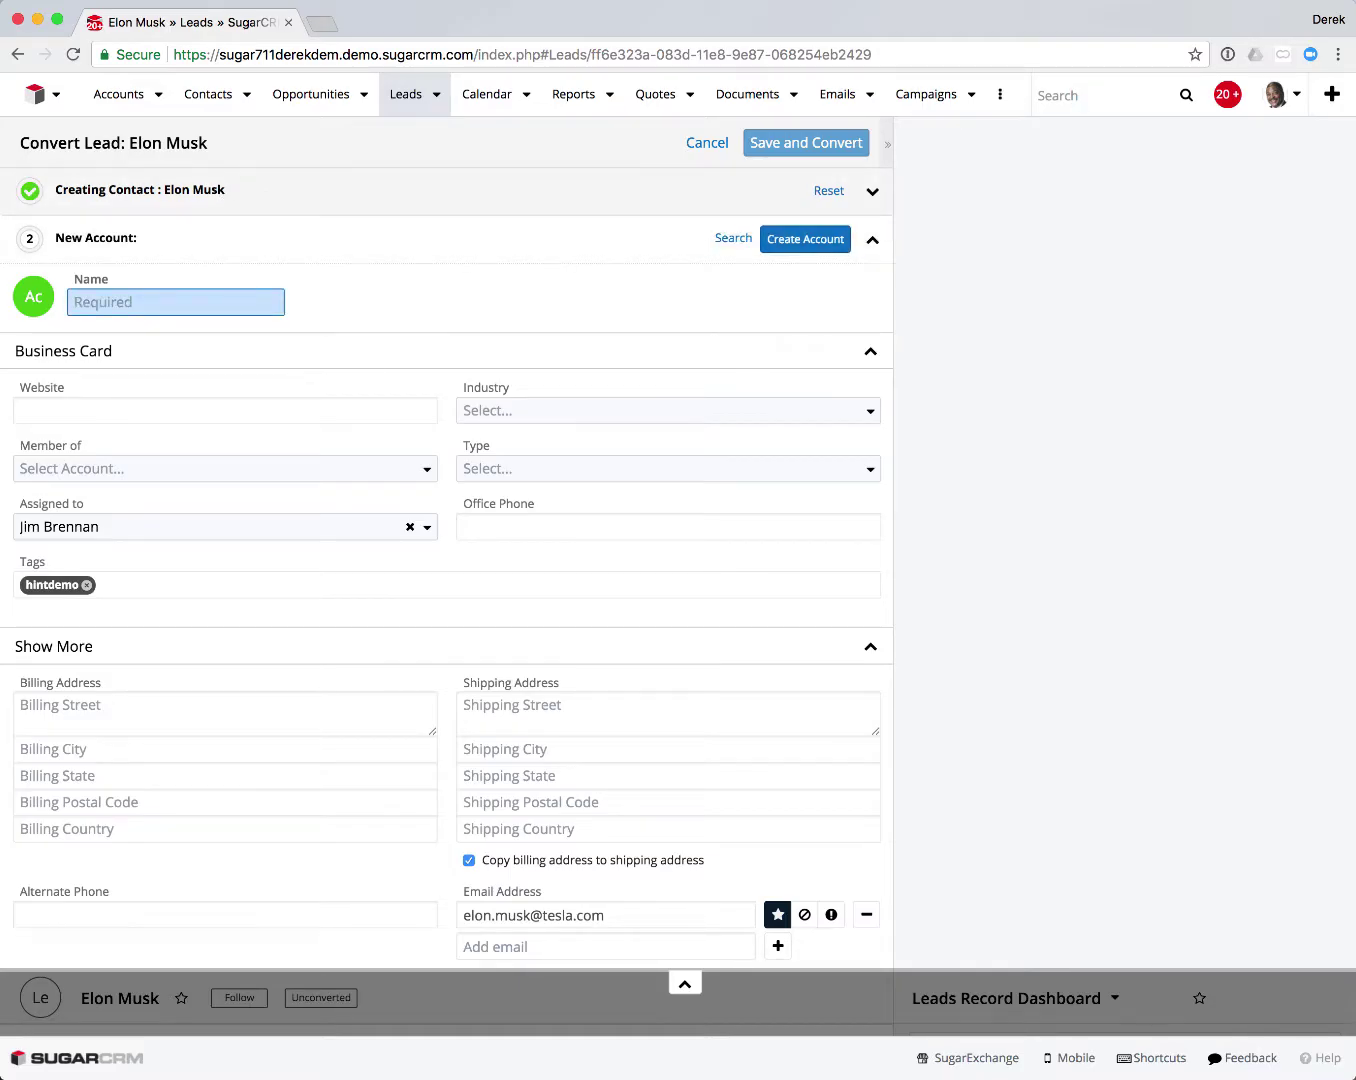
type("Tesla")
left_click(837, 239)
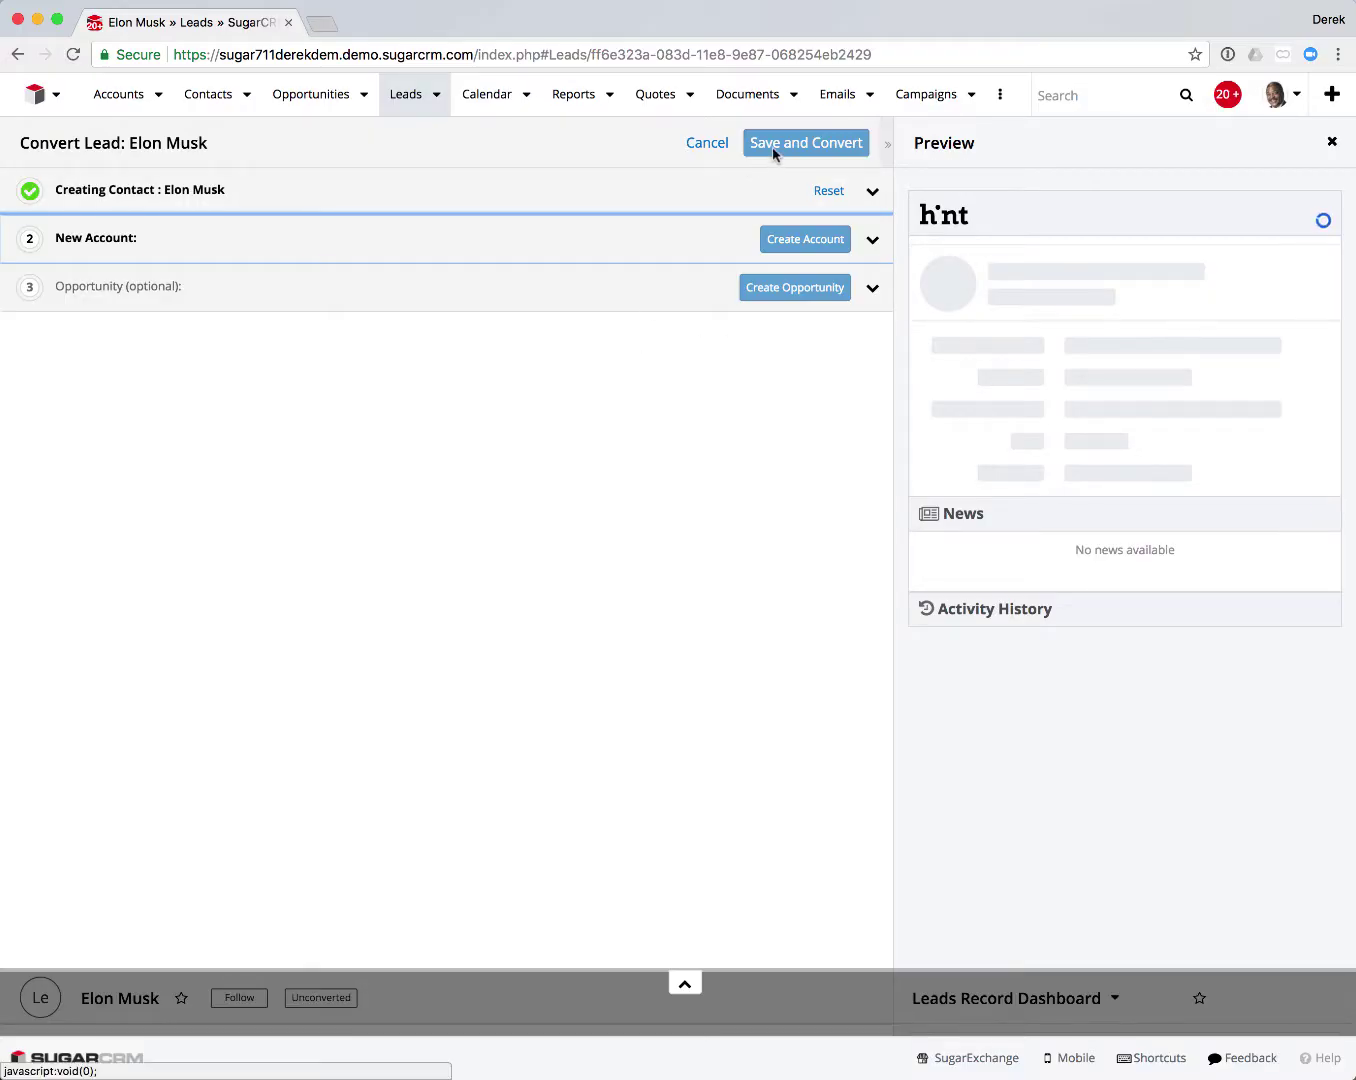
left_click(806, 238)
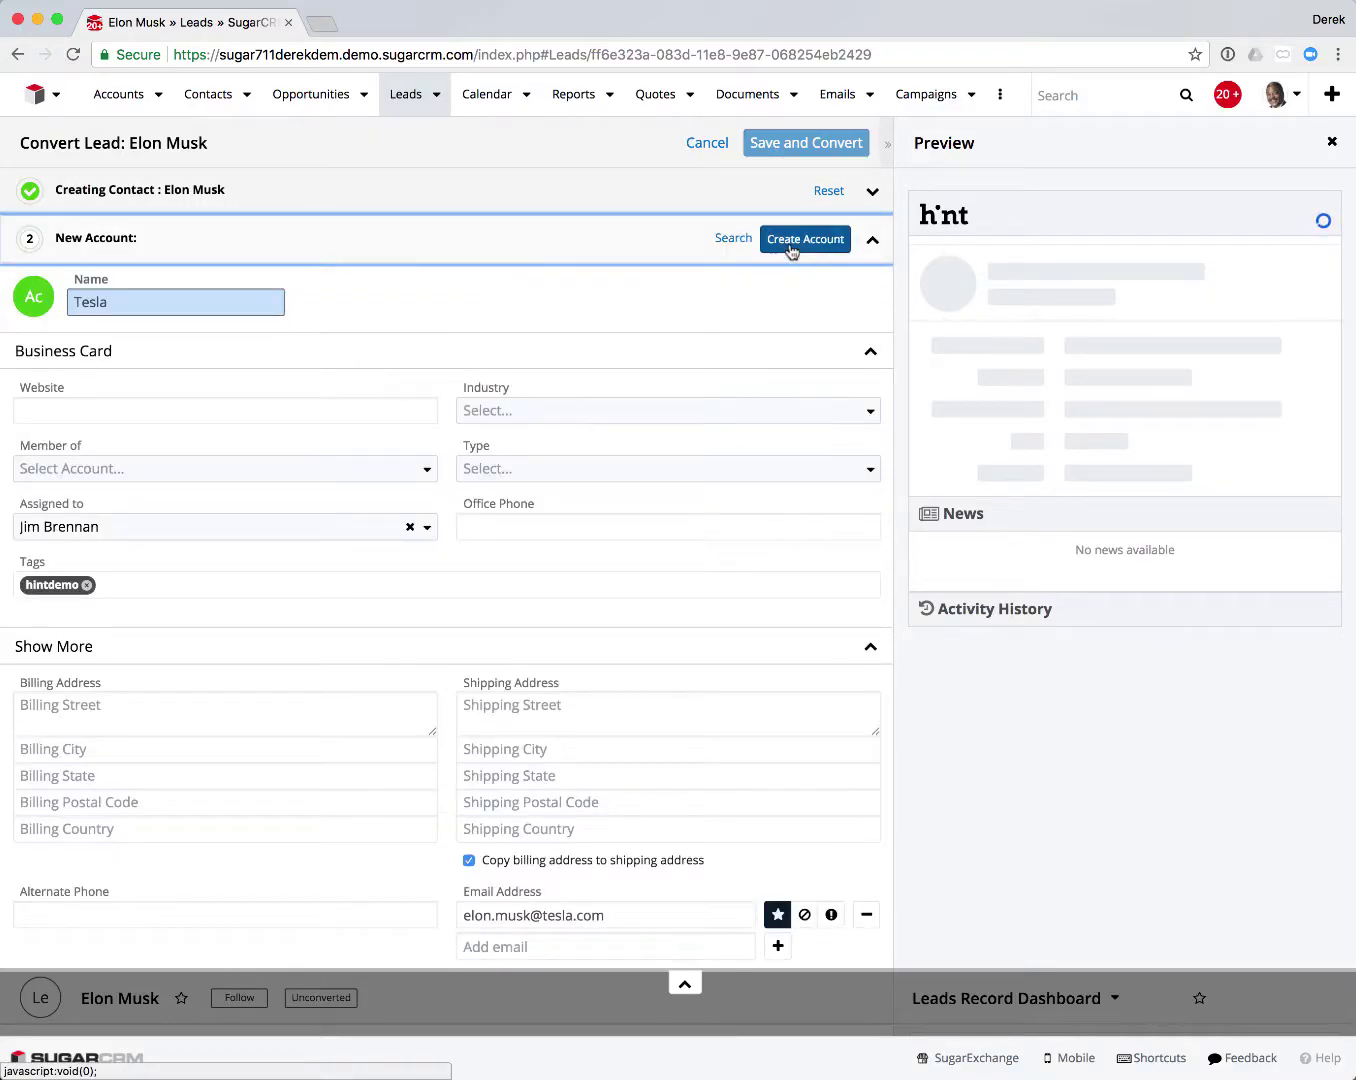
left_click(805, 238)
left_click(805, 142)
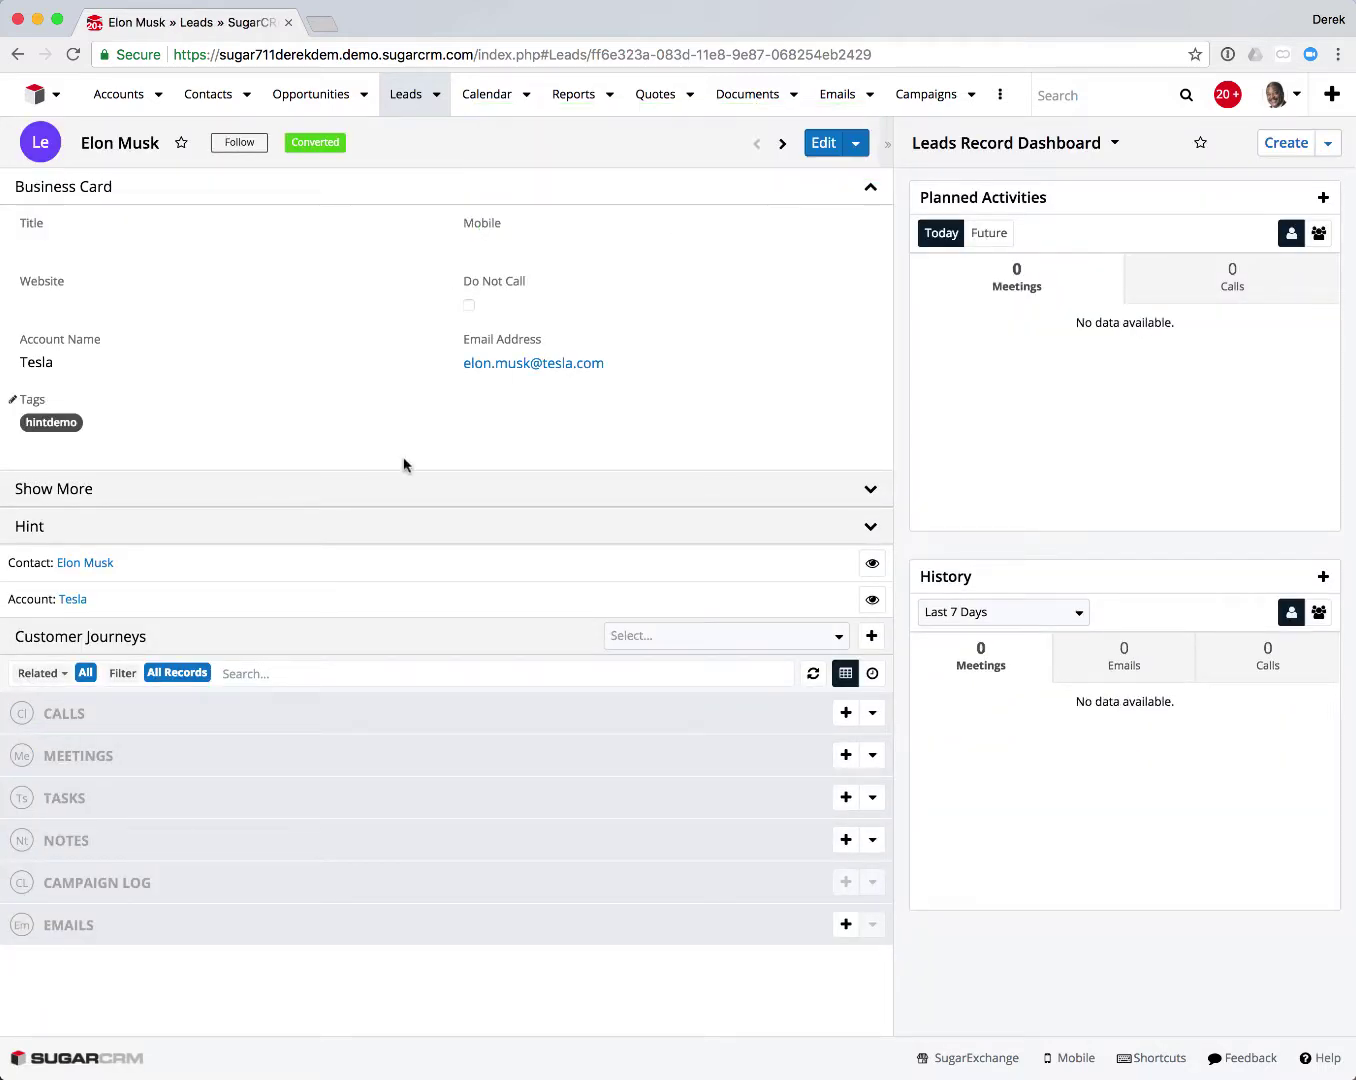
Review the Tesla account with Show More collapsed, then open XYZ Funding Inc from Accounts.
left_click(72, 599)
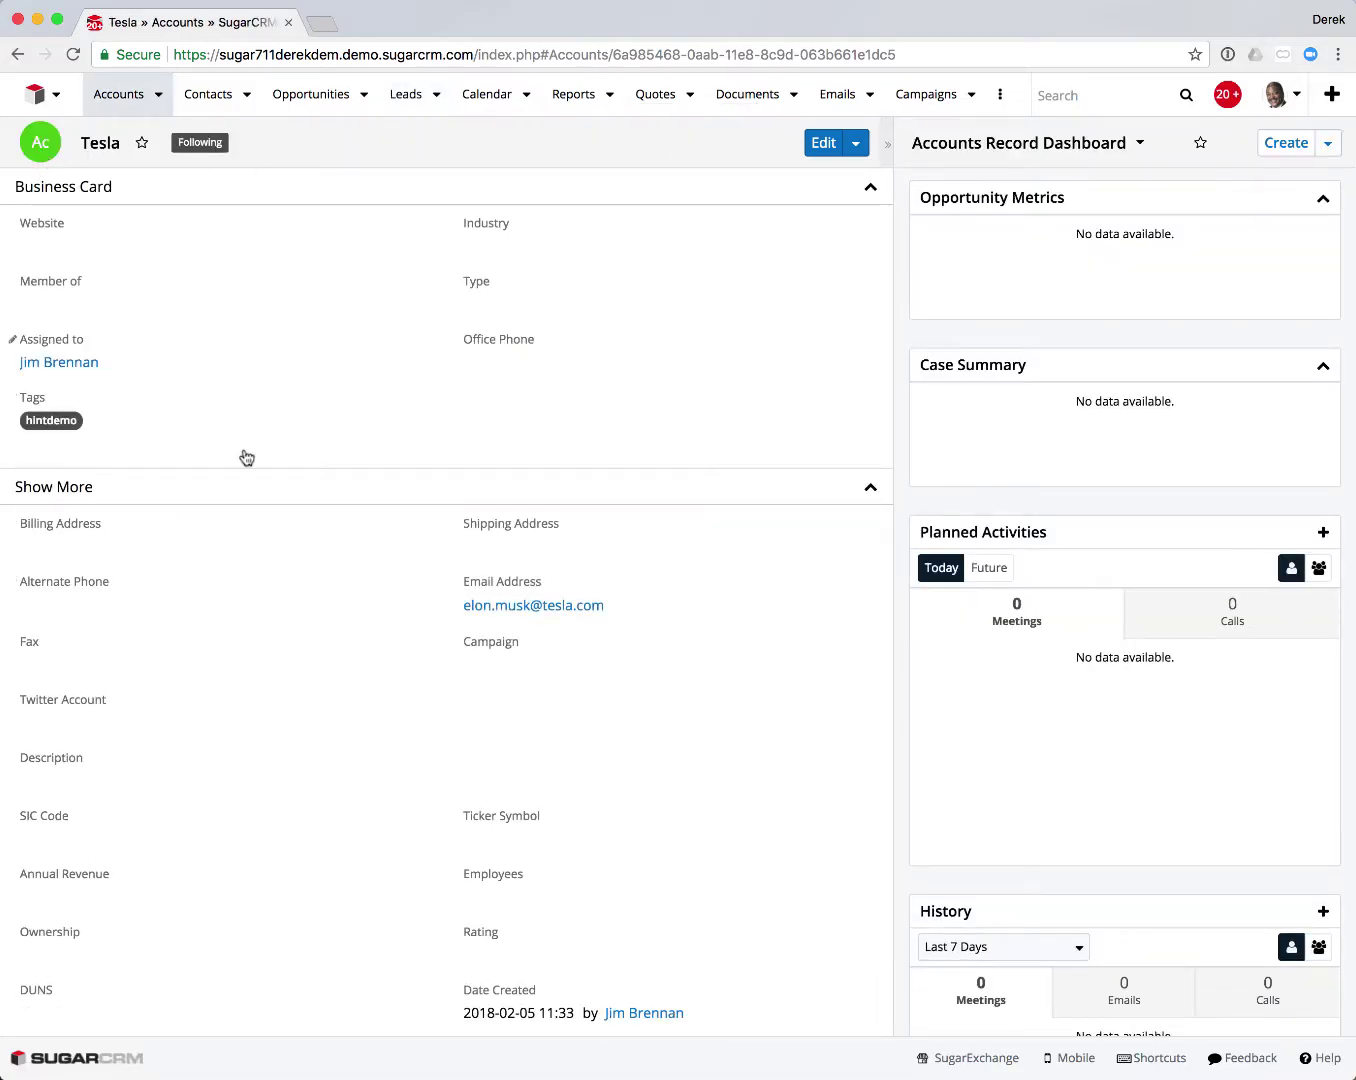
left_click(149, 498)
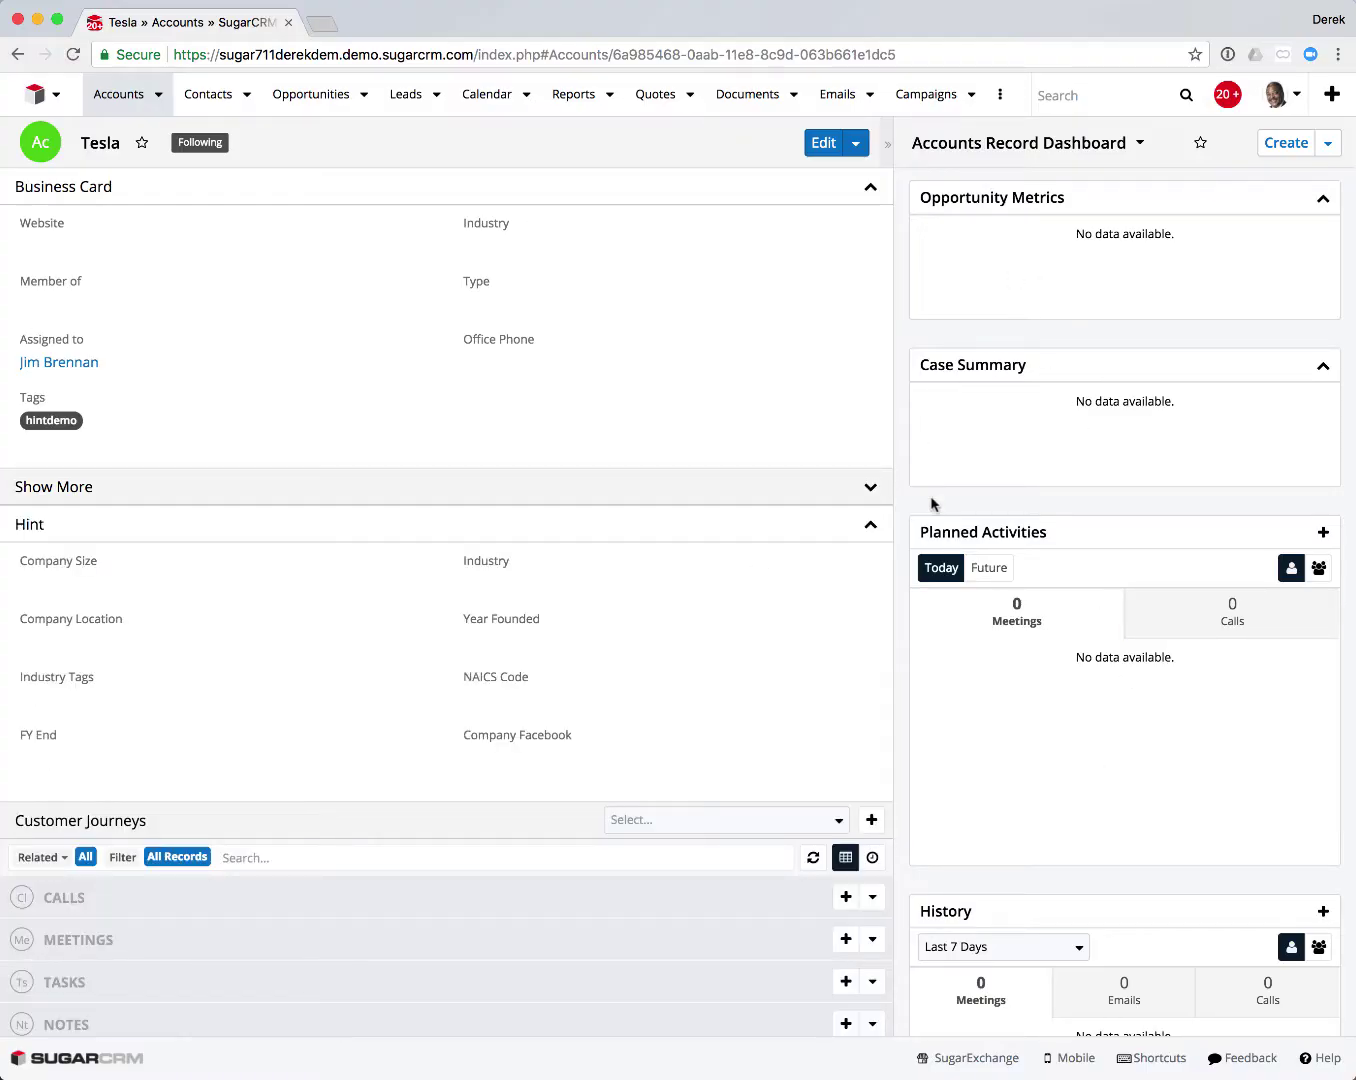
left_click(114, 94)
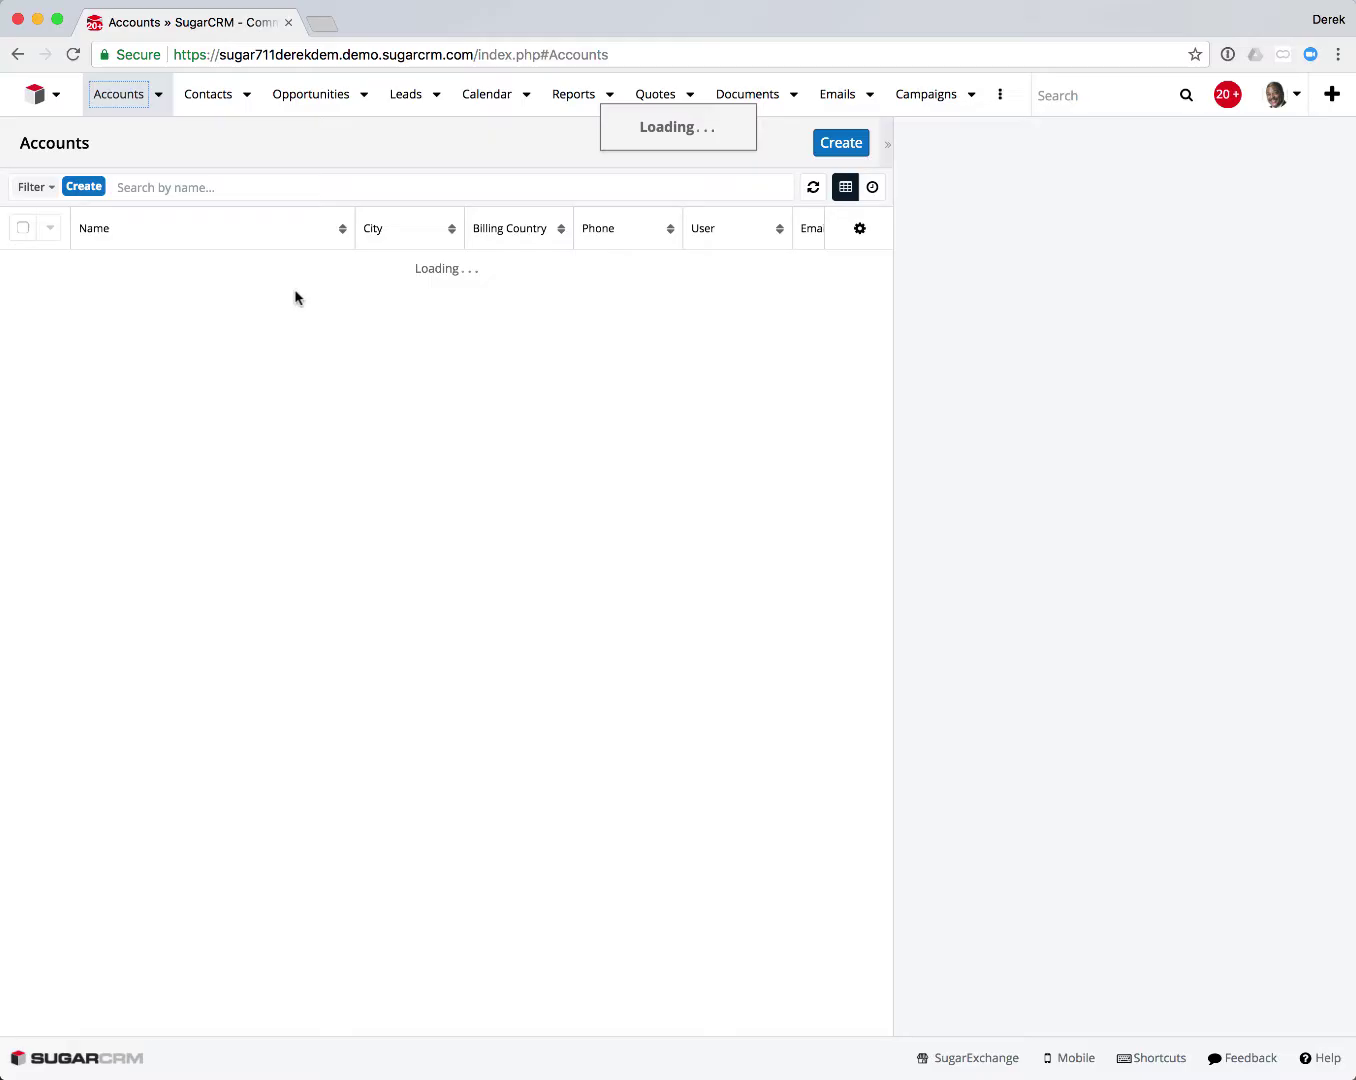
left_click(125, 307)
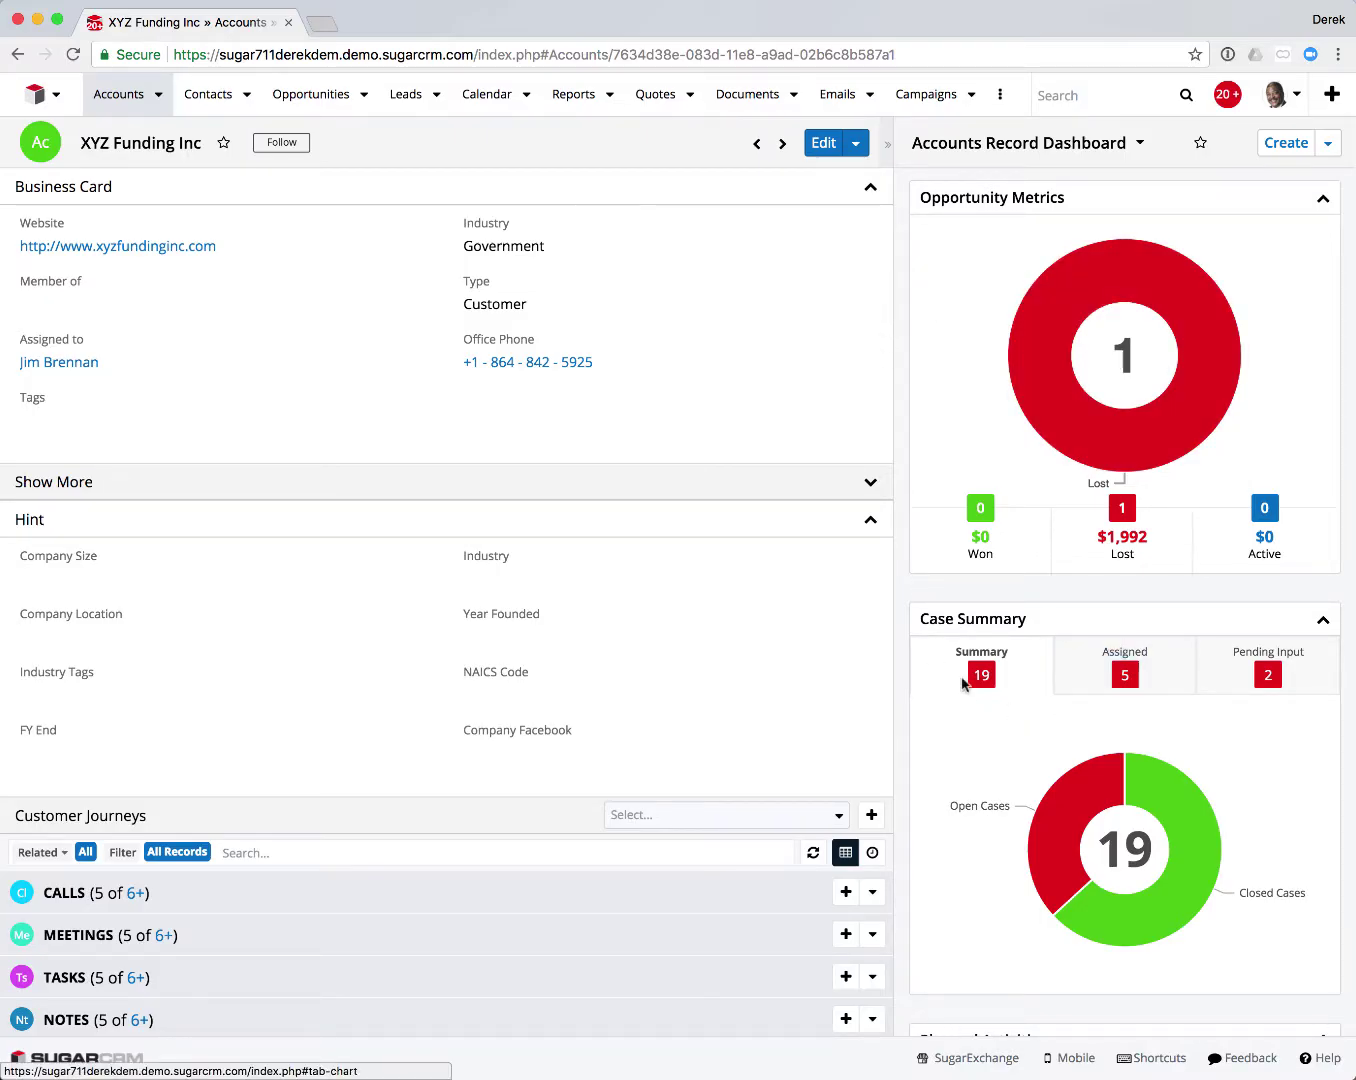
Collapse Hint and expand XYZ Funding Inc's meetings, calls, tasks, contacts and emails subpanels.
left_click(249, 521)
scroll(522, 722, "down", 5)
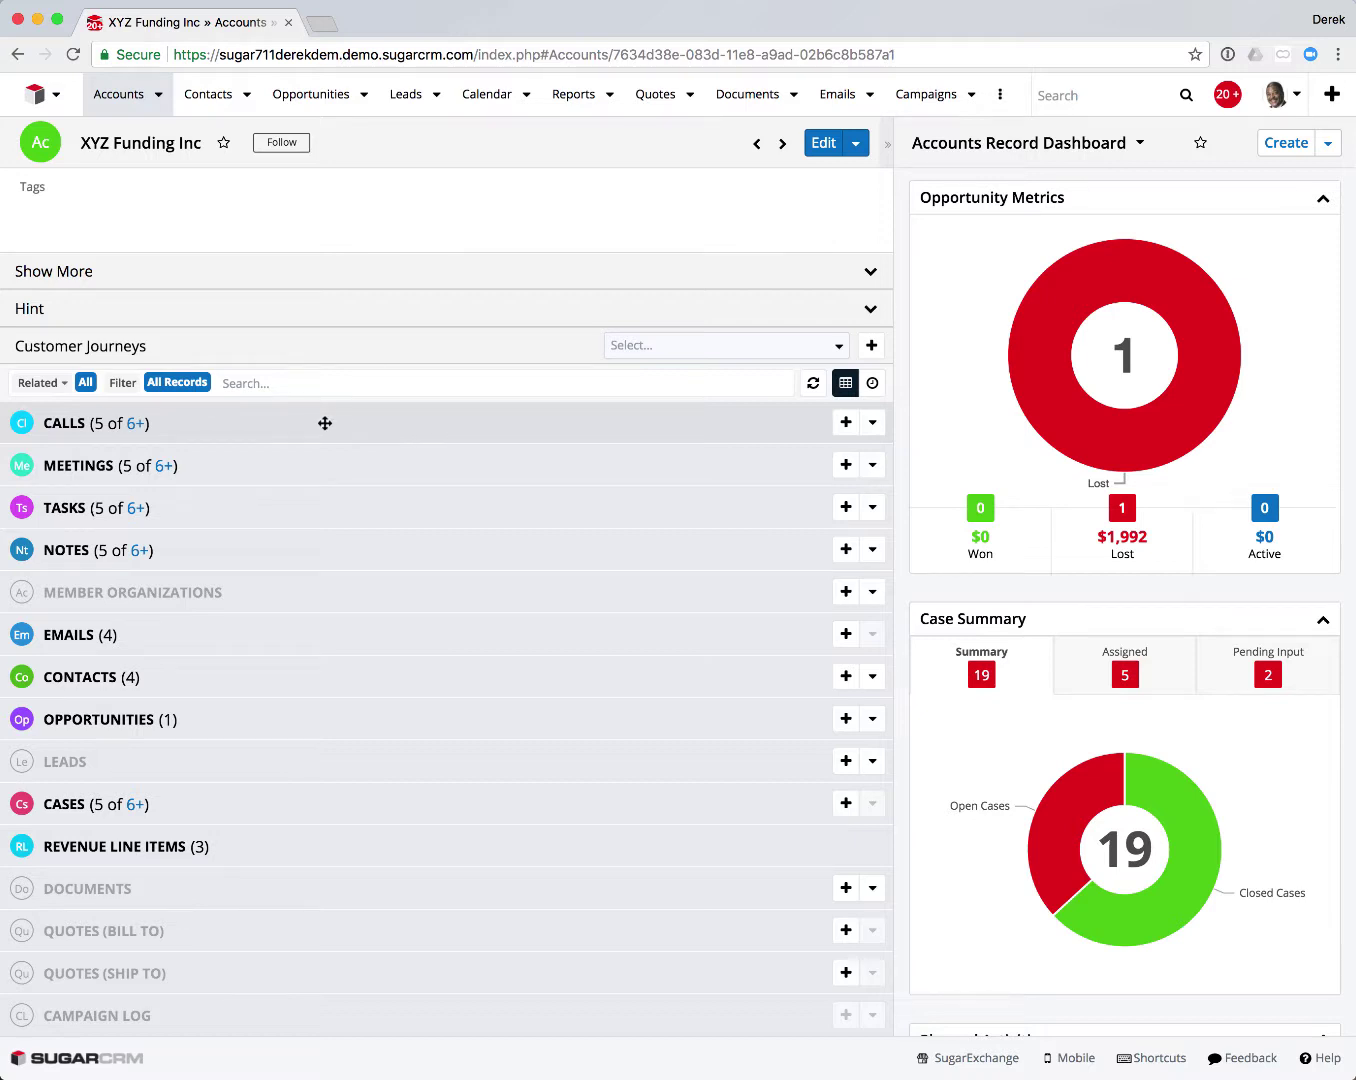
left_click(379, 466)
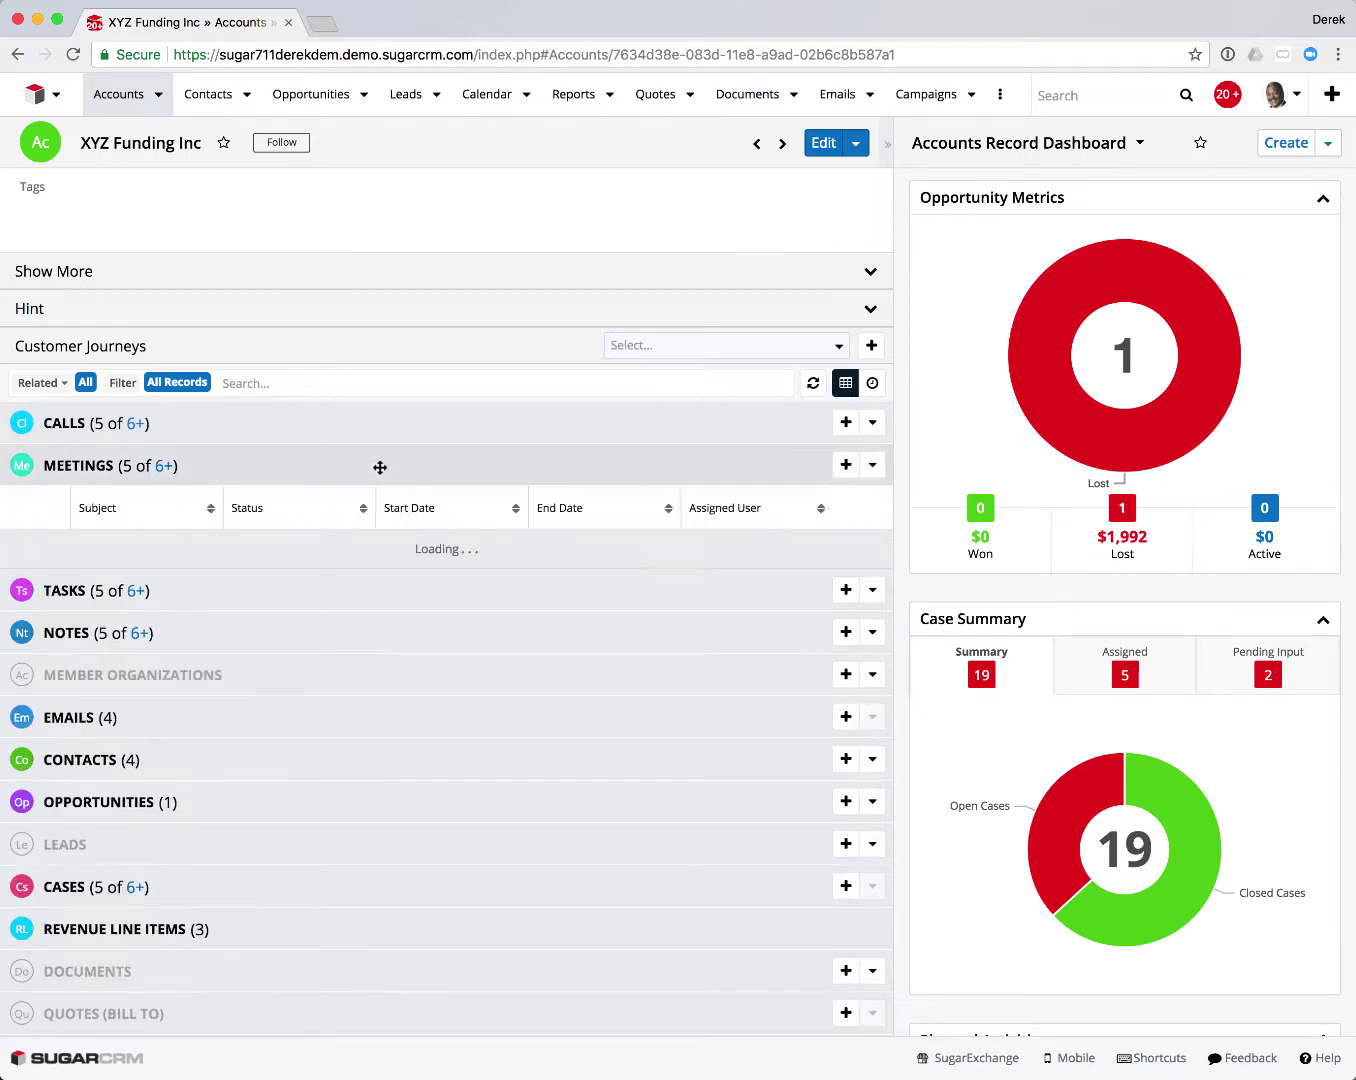
left_click(379, 424)
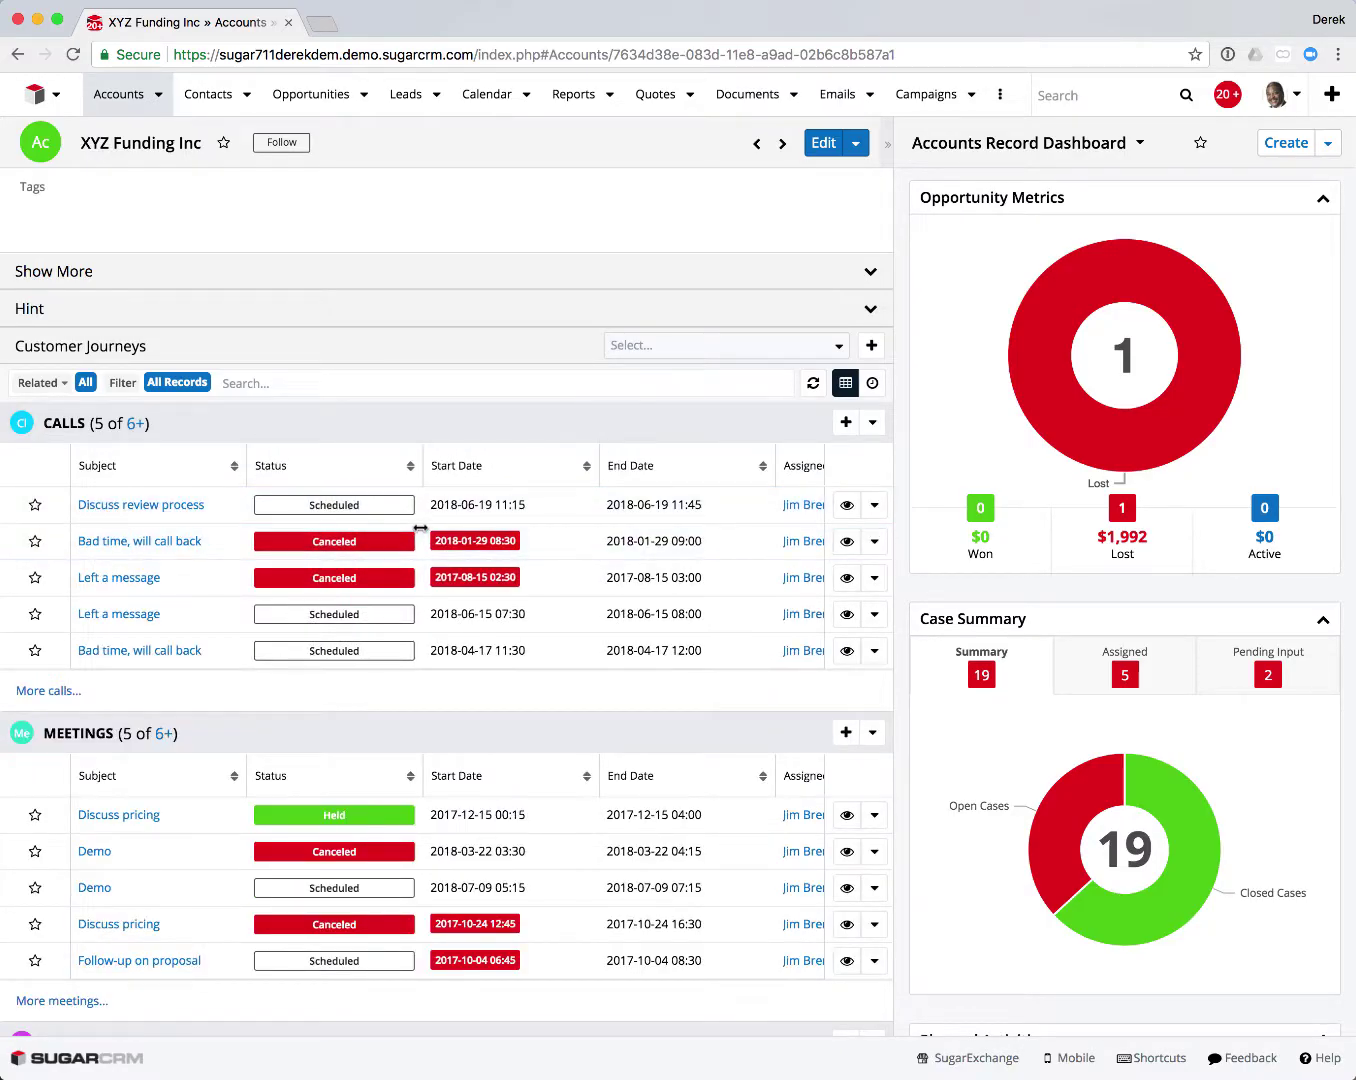
scroll(420, 528, "down", 5)
scroll(488, 652, "down", 5)
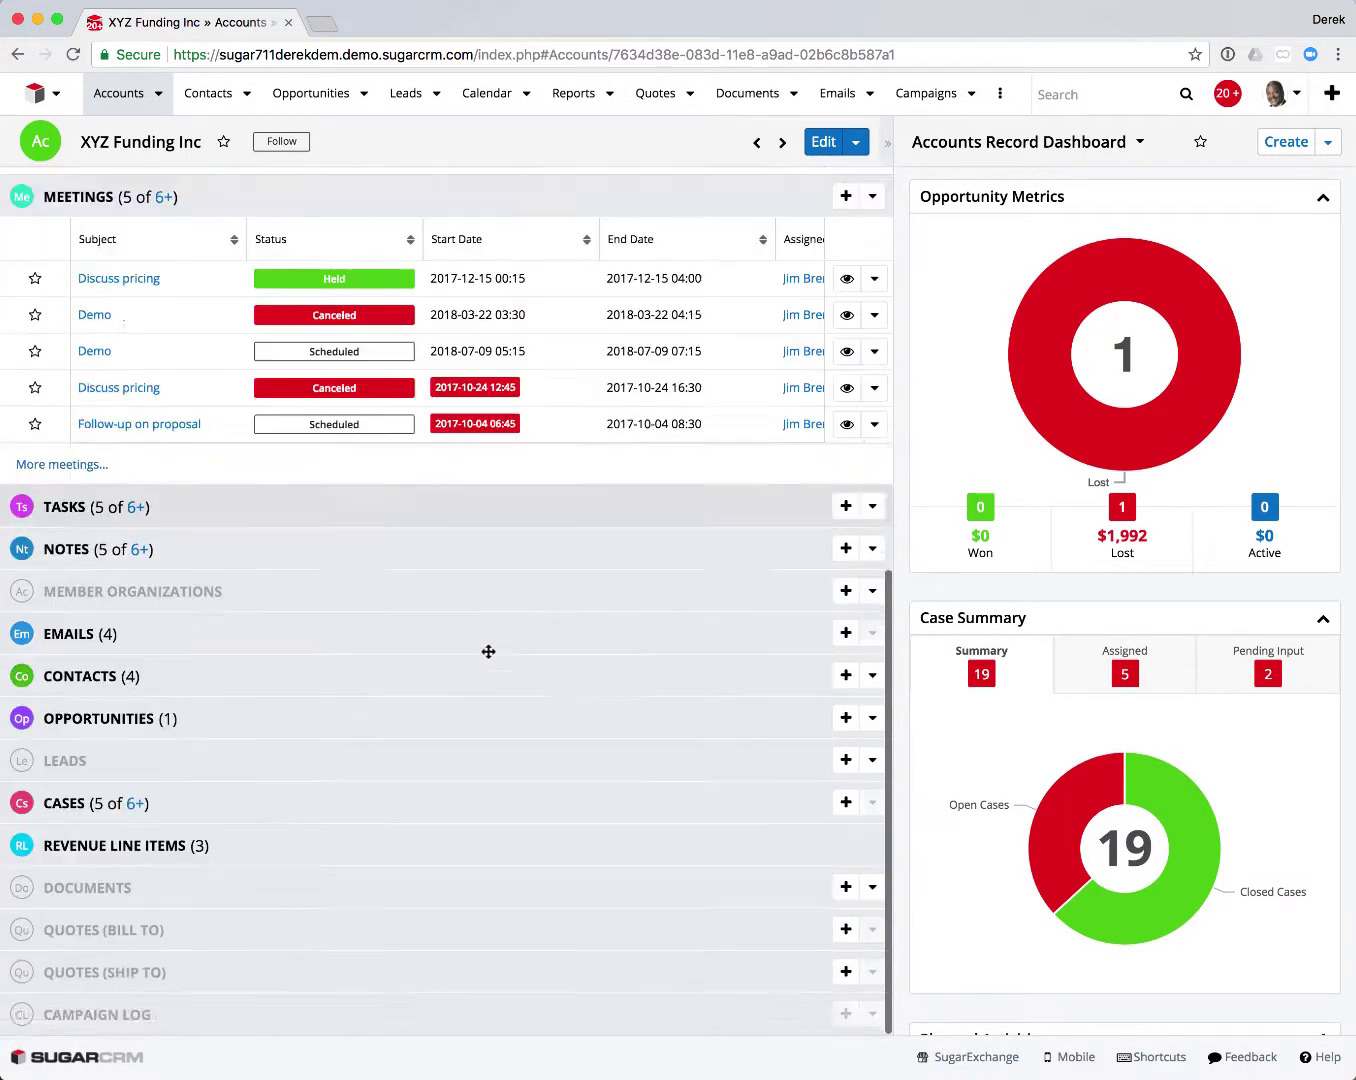
left_click(312, 508)
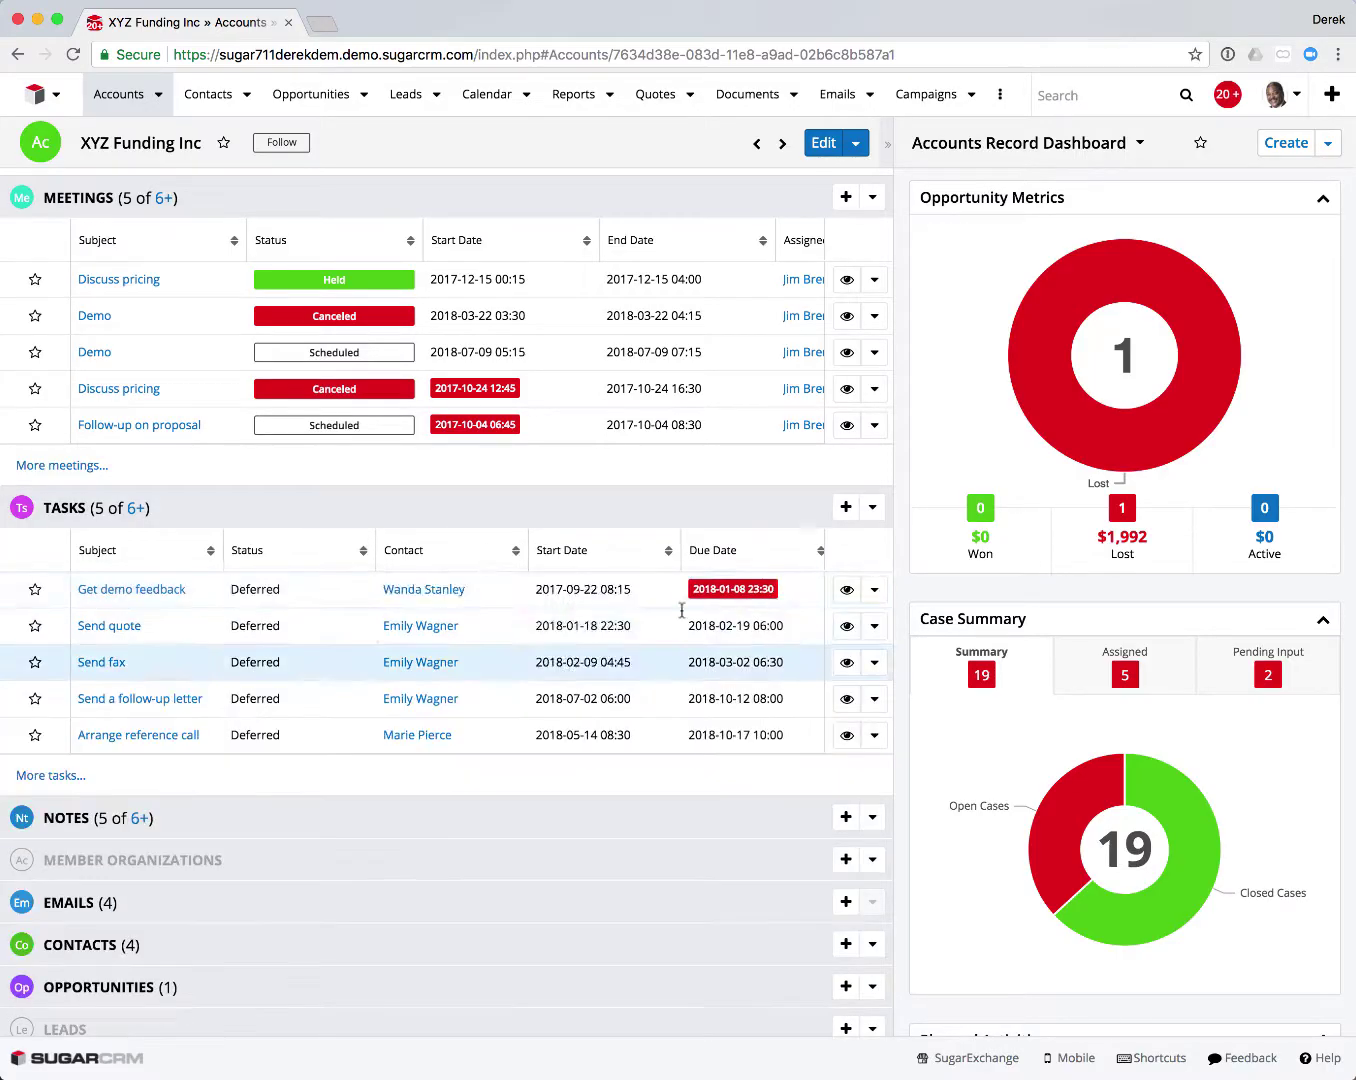
scroll(520, 815, "down", 5)
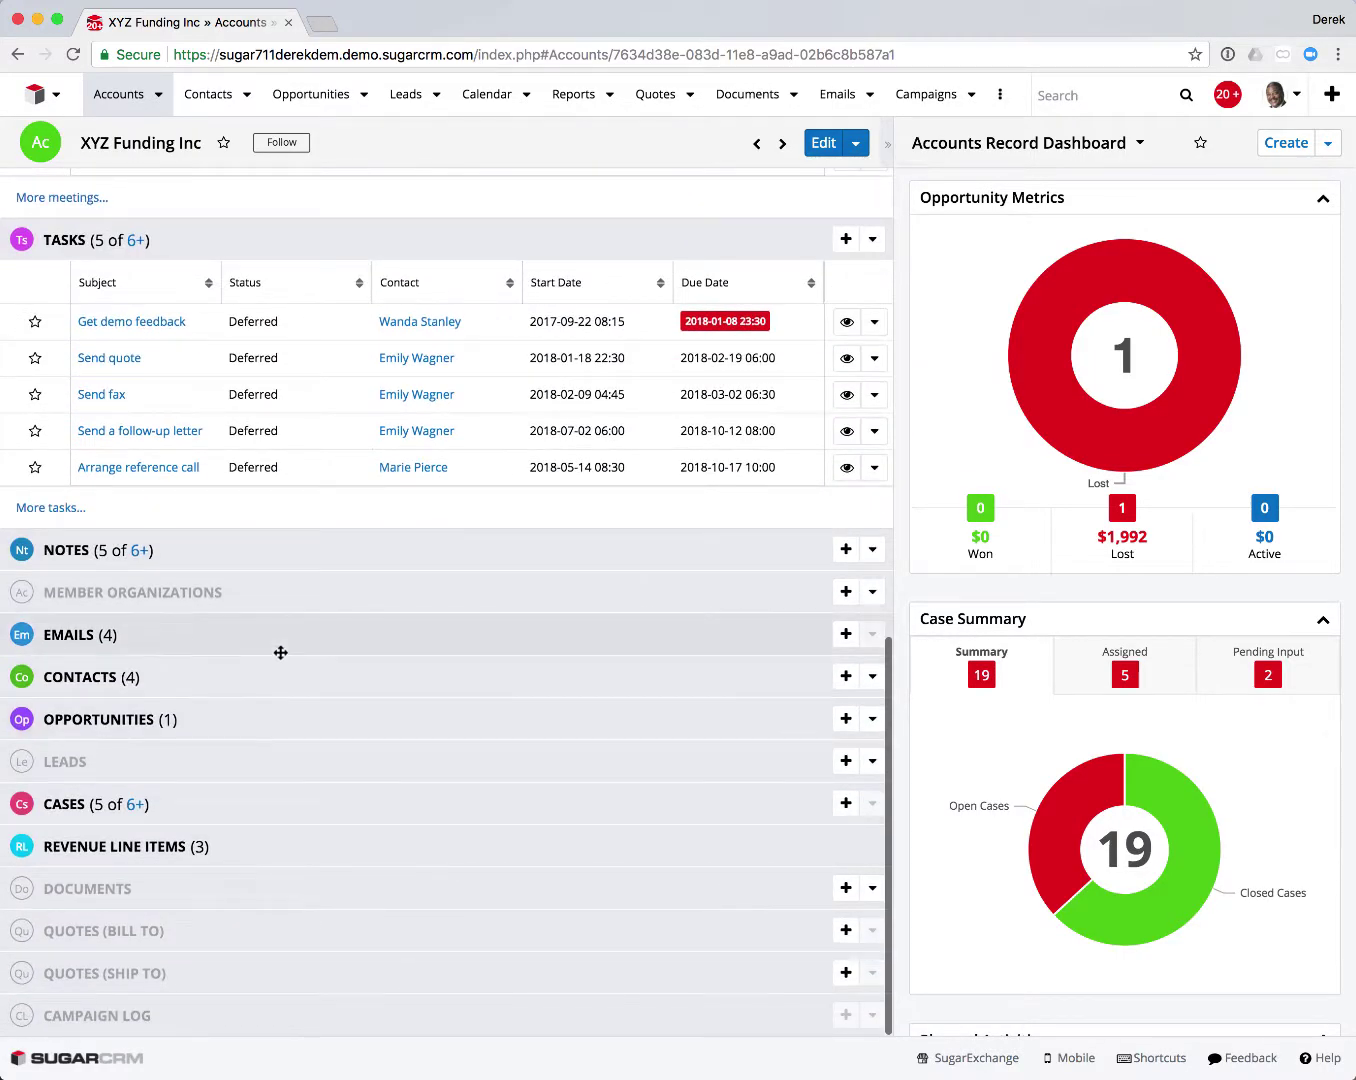
left_click(280, 663)
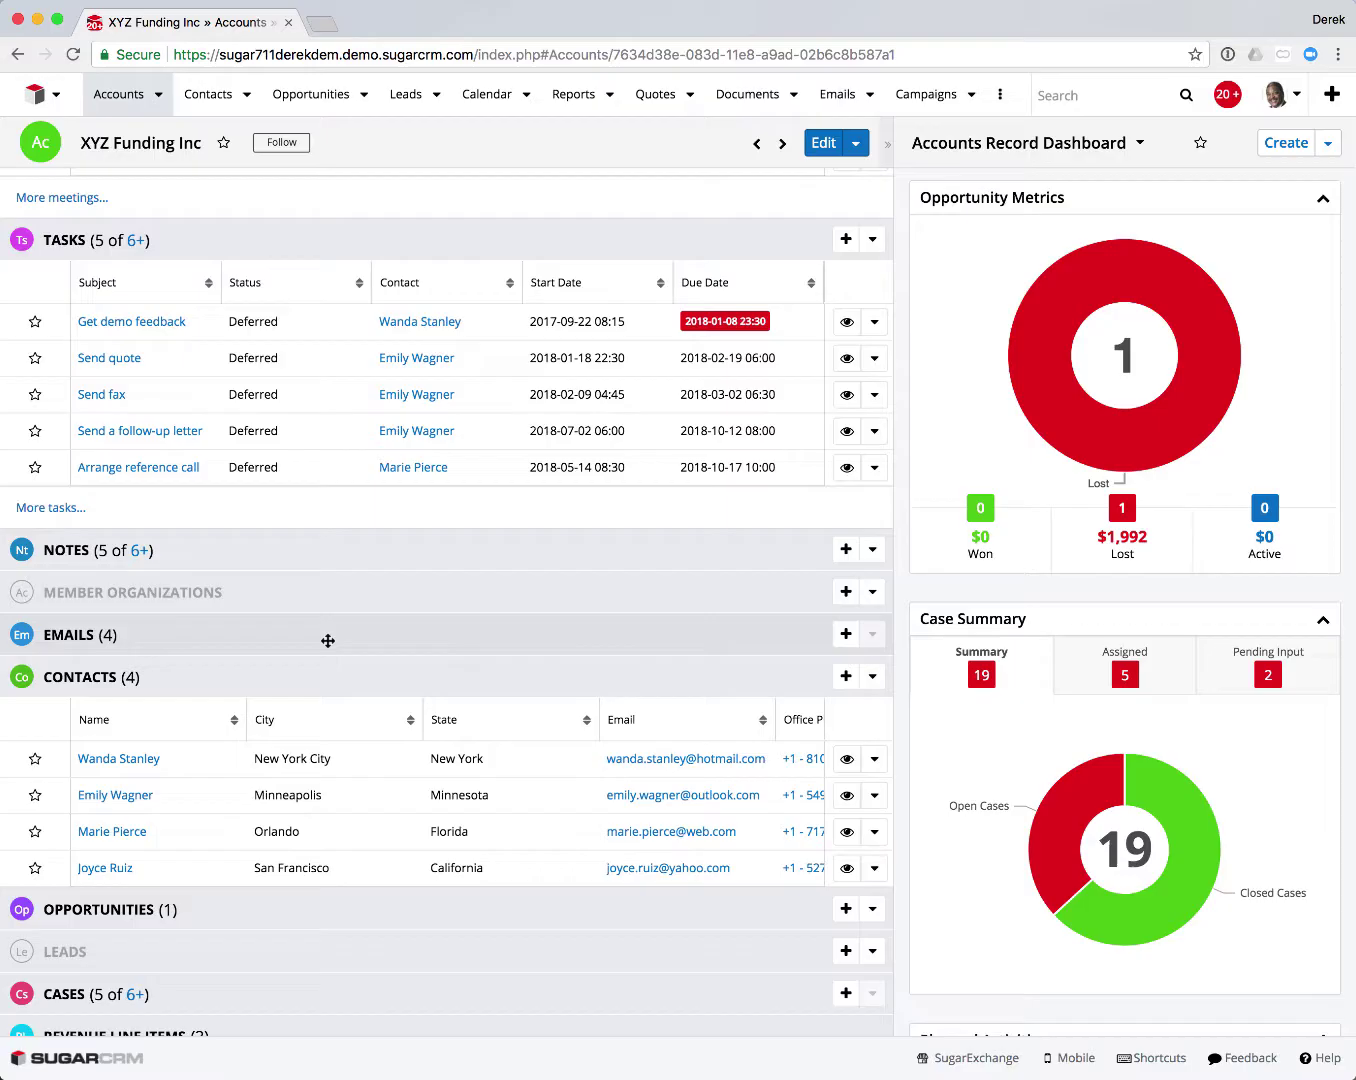
left_click(327, 641)
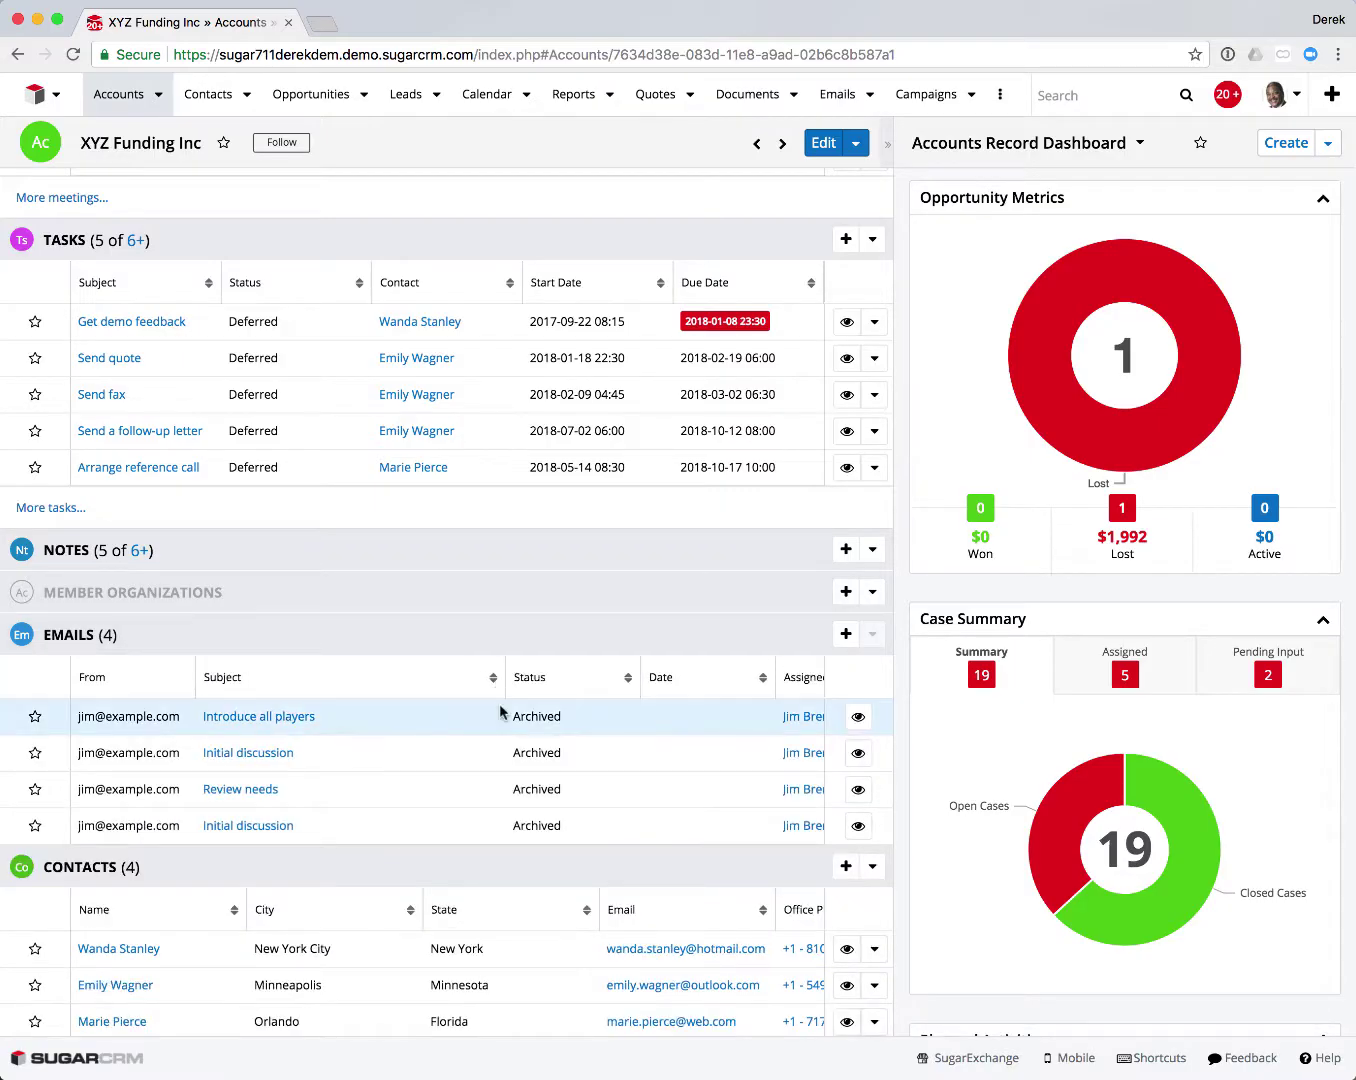
scroll(445, 815, "down", 5)
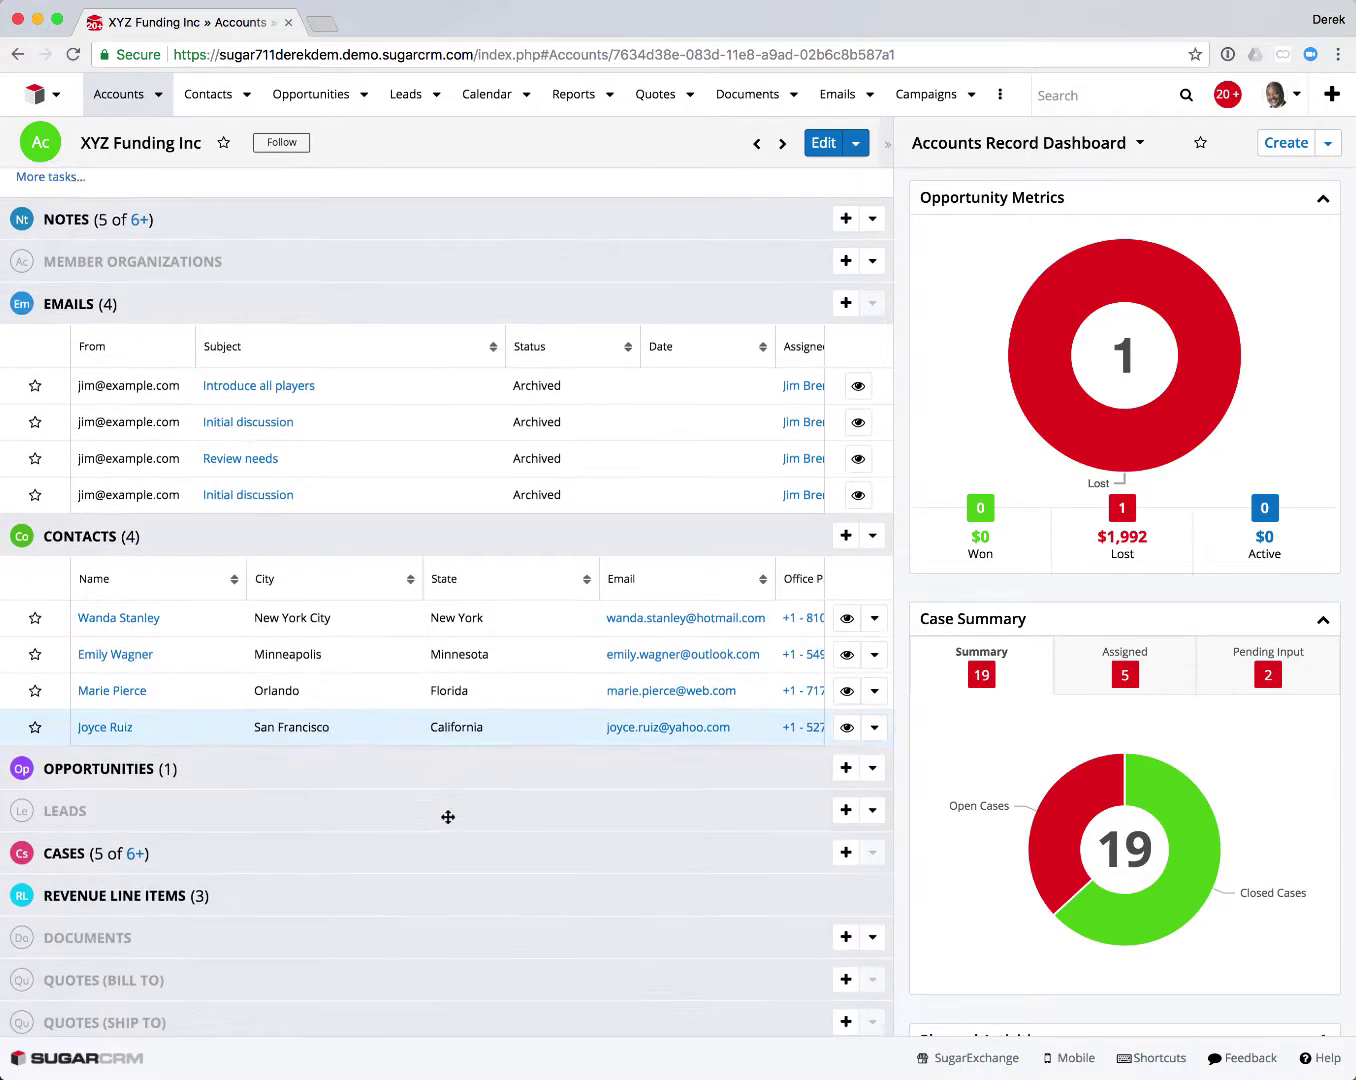
scroll(448, 817, "up", 5)
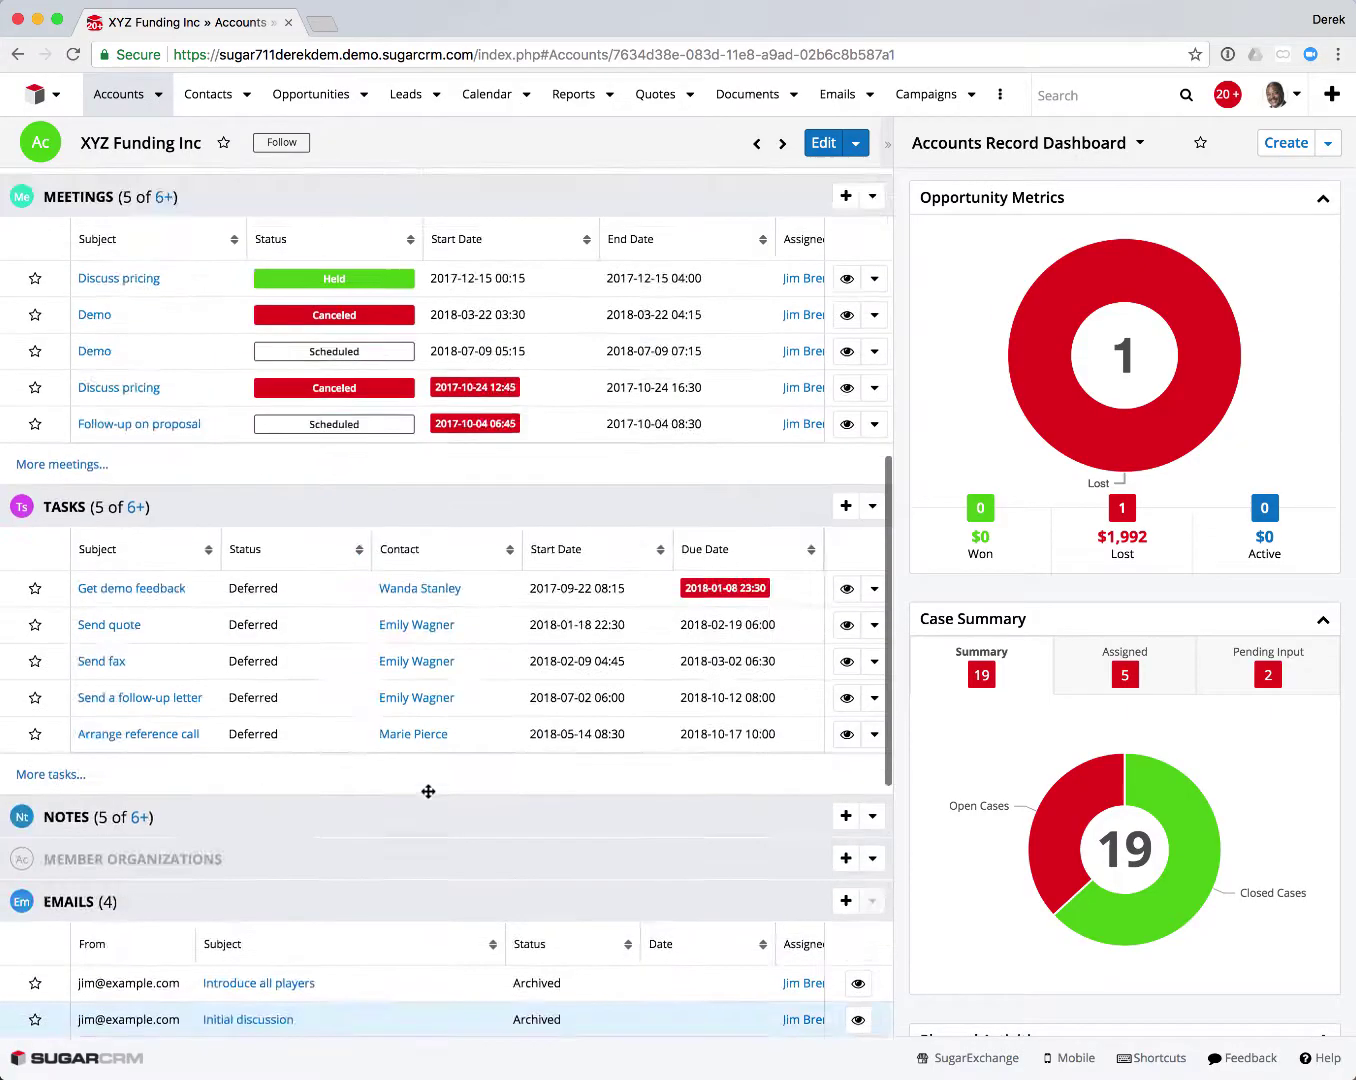
scroll(429, 795, "up", 5)
scroll(429, 795, "up", 3)
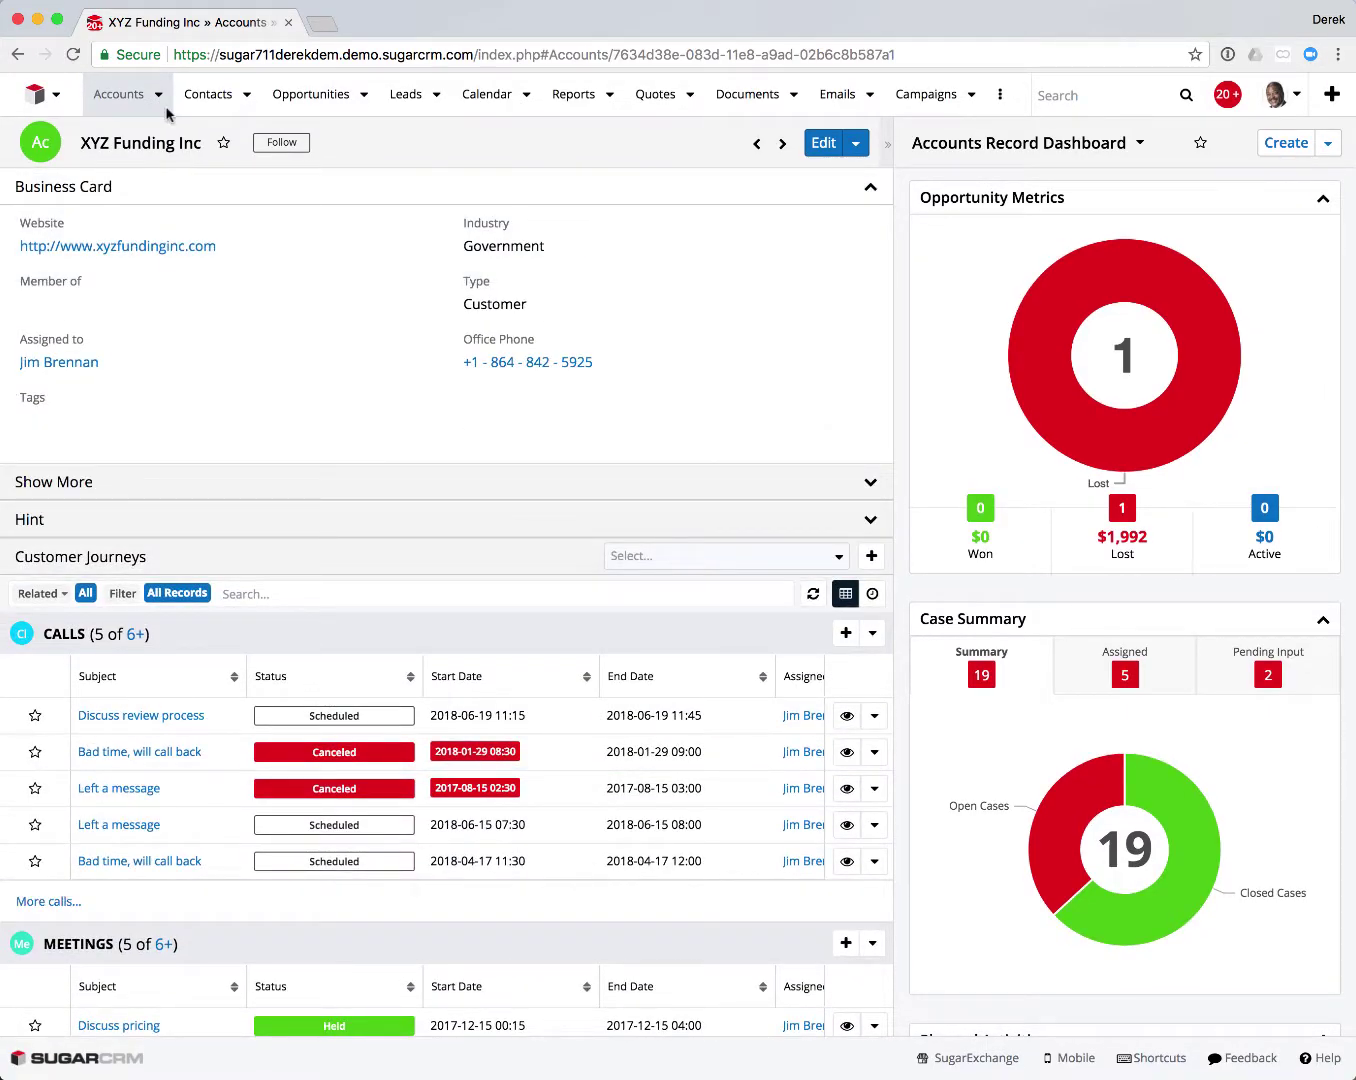
Browse the Contacts, Opportunities and Quotes lists, then open 'Mirrors for 247 Couriers'.
left_click(208, 94)
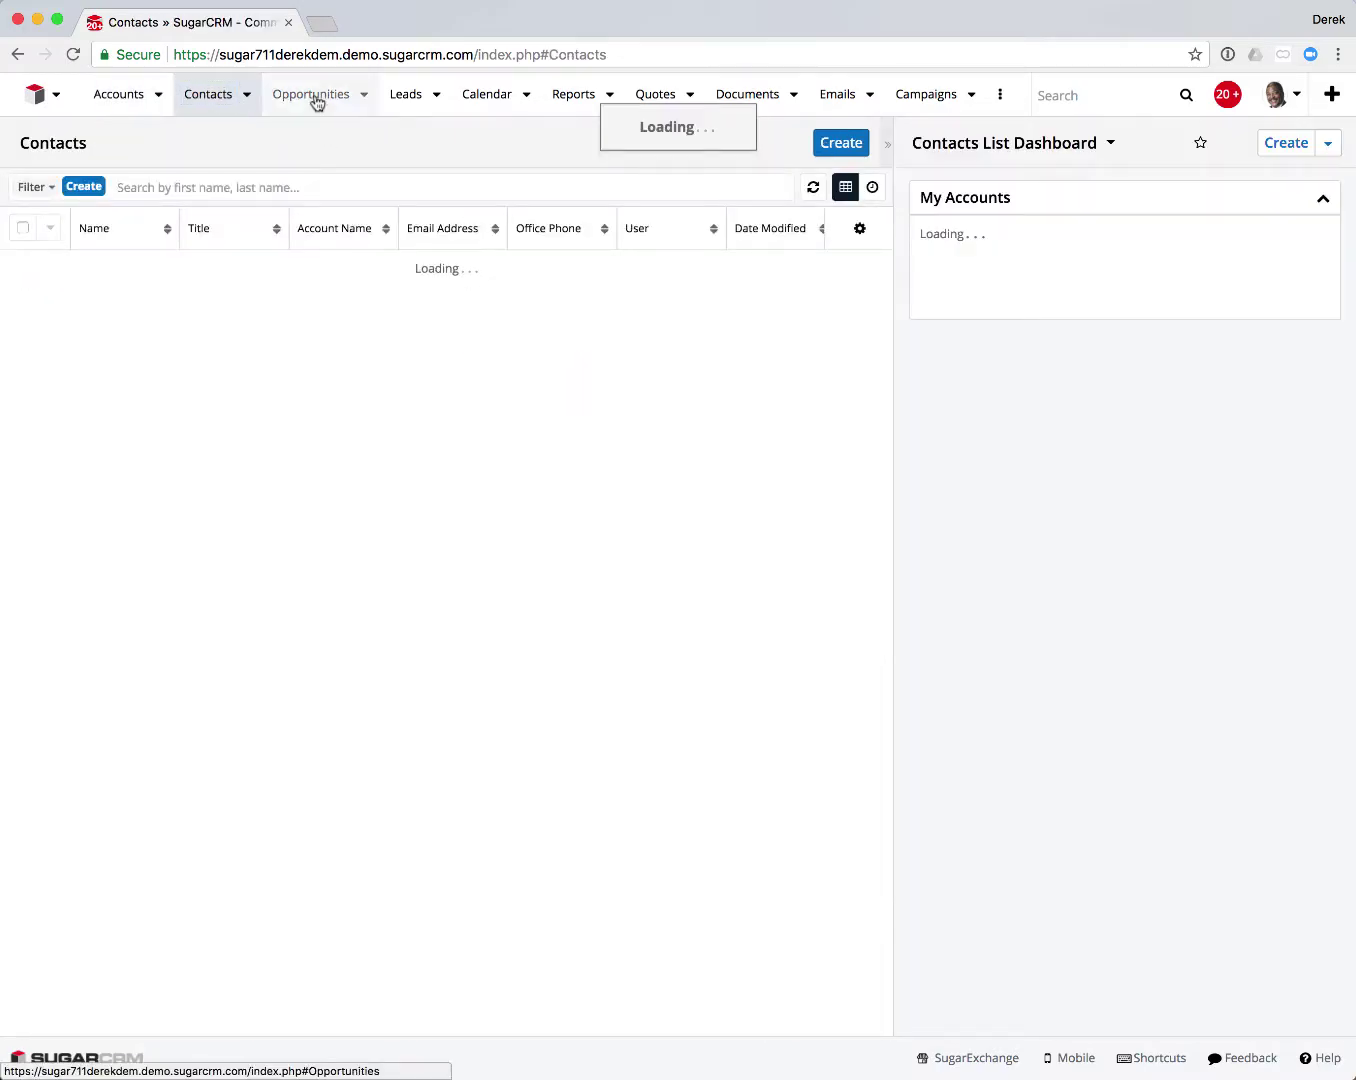
left_click(310, 95)
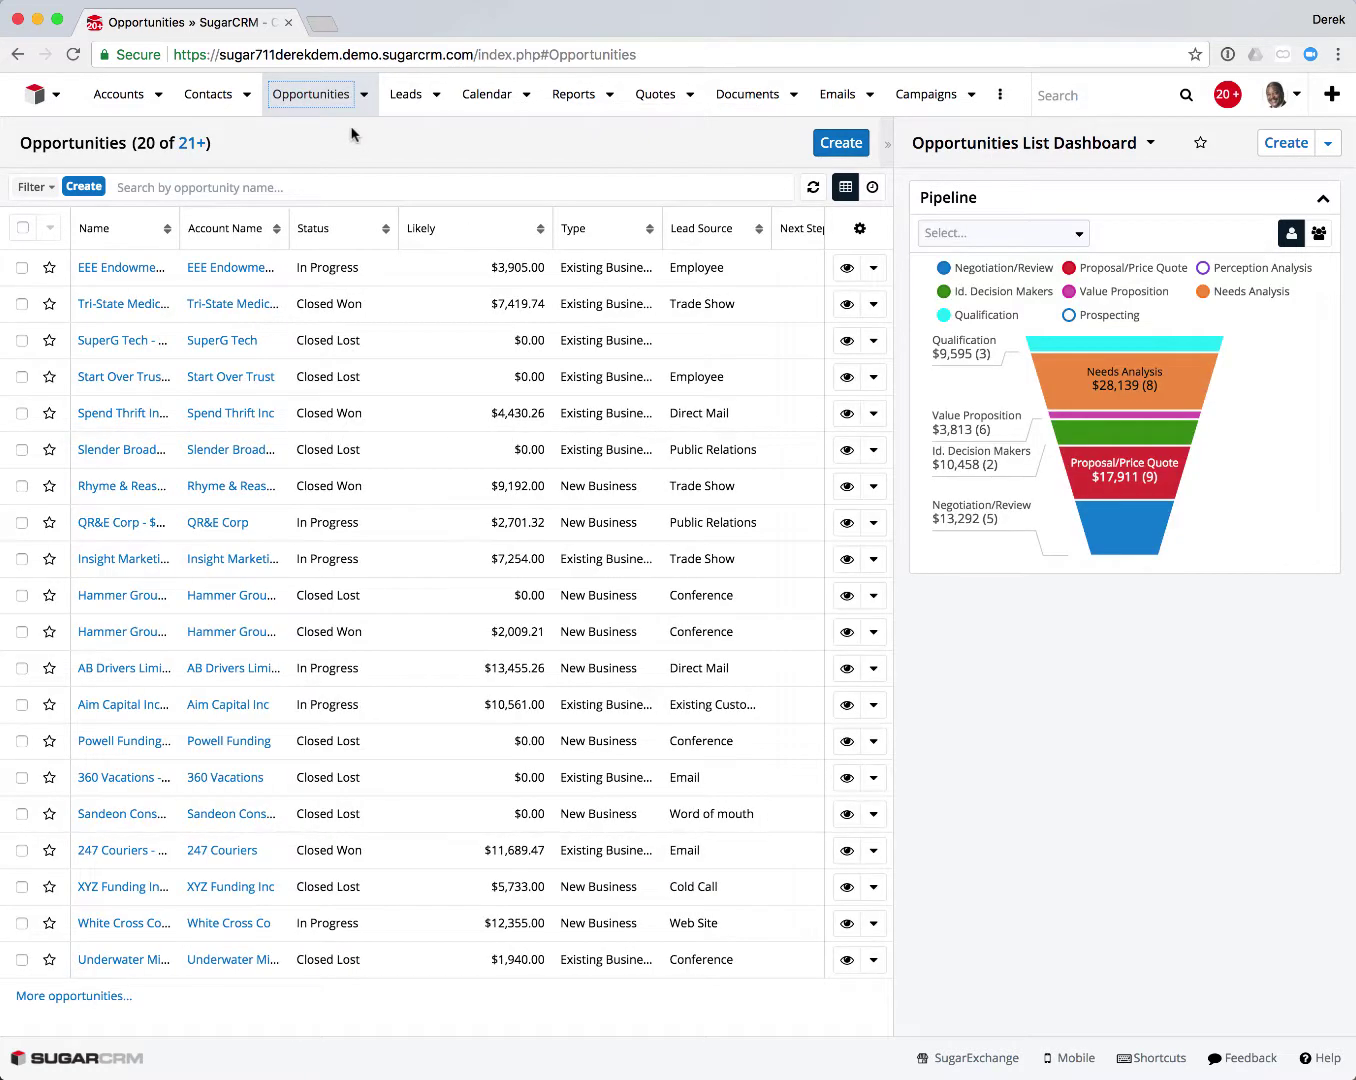
left_click(640, 94)
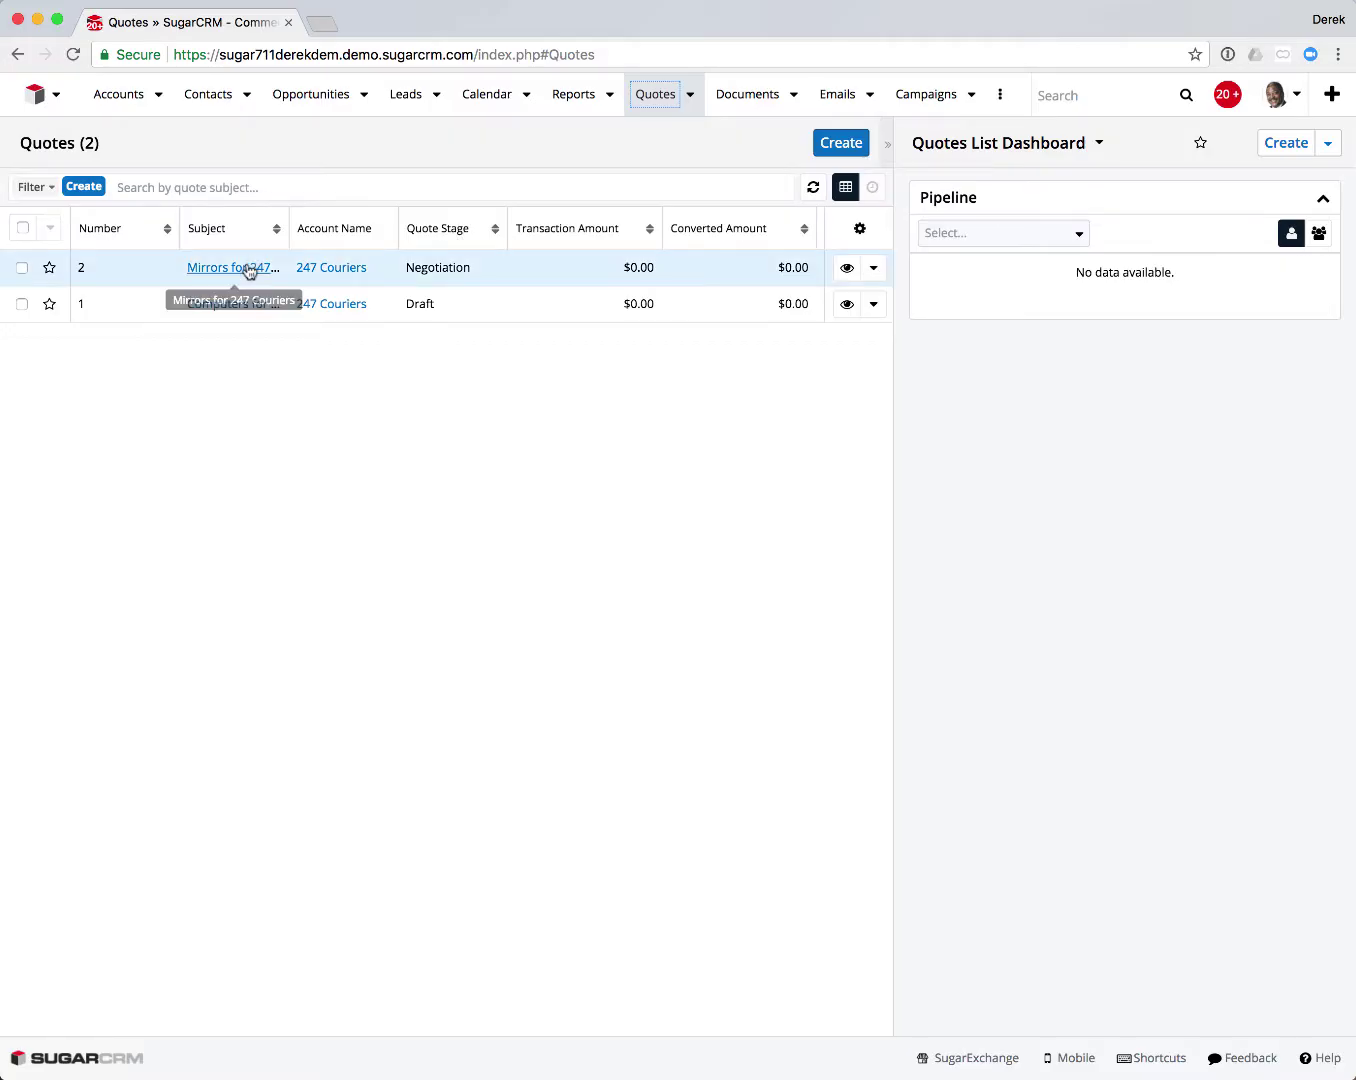
left_click(231, 267)
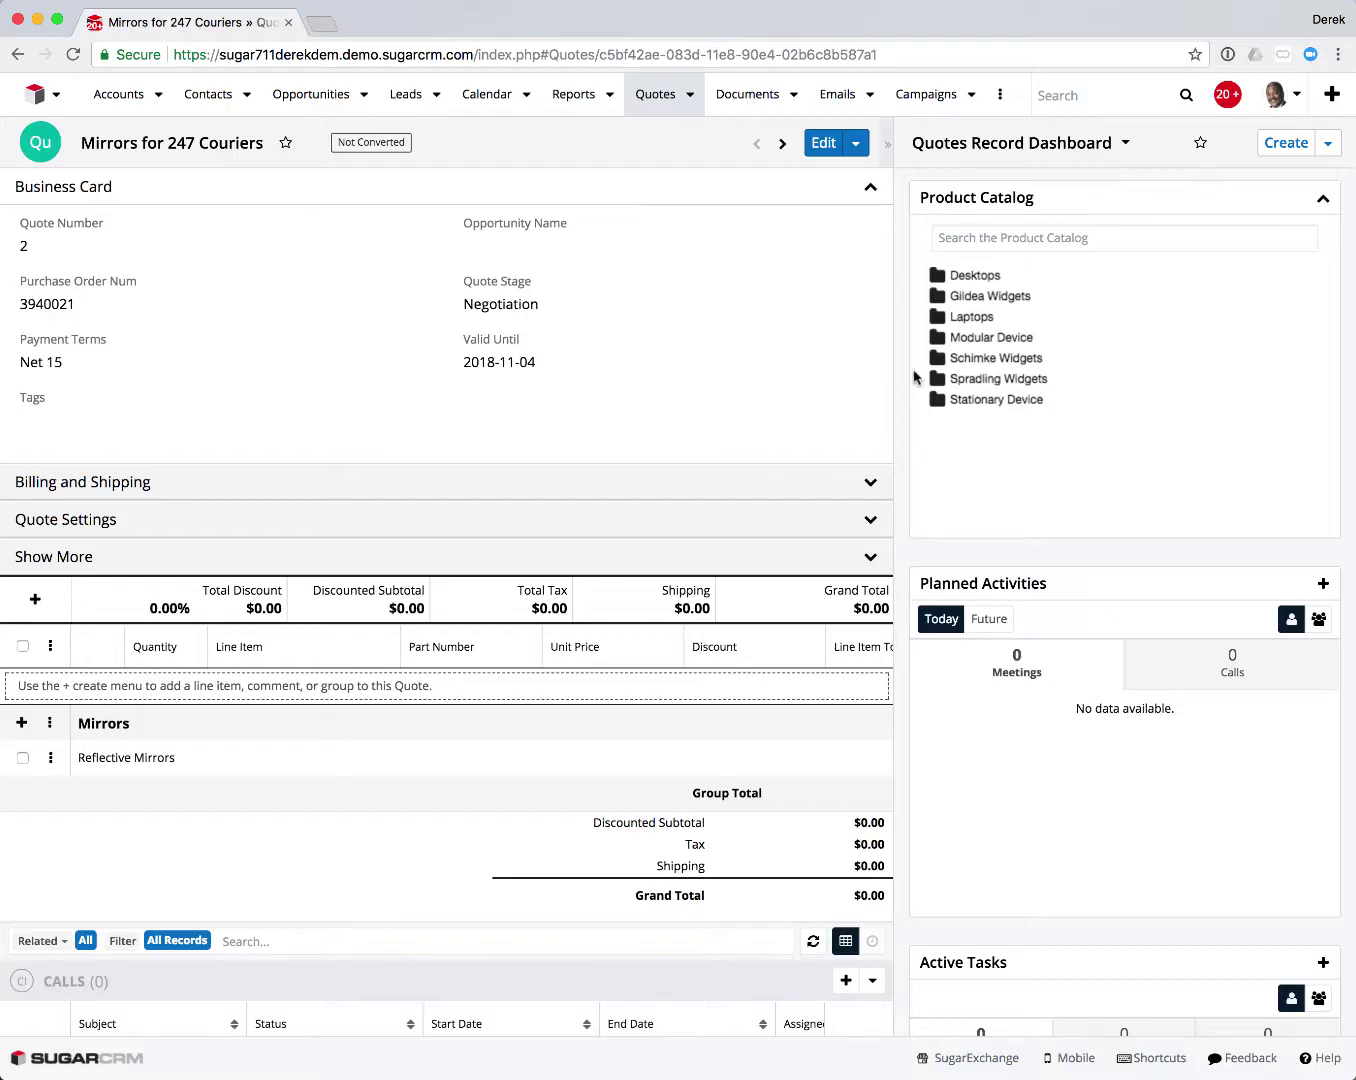
Add Blaine Gadget from the Schimke Widgets catalog folder, then check the Edit actions list.
left_click(980, 358)
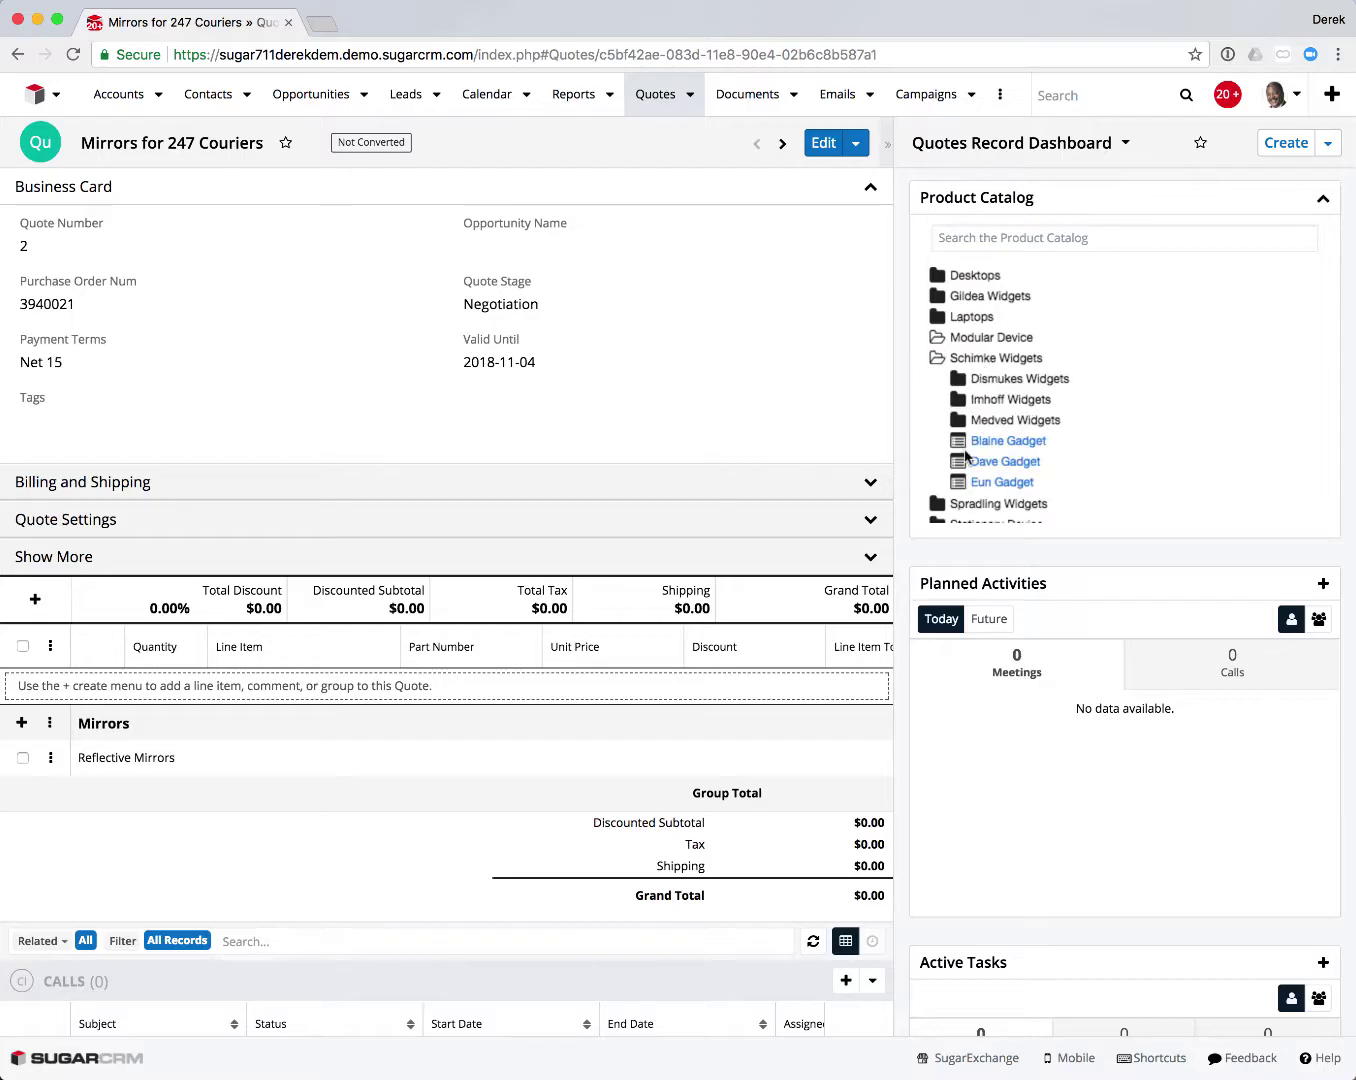
left_click(1007, 440)
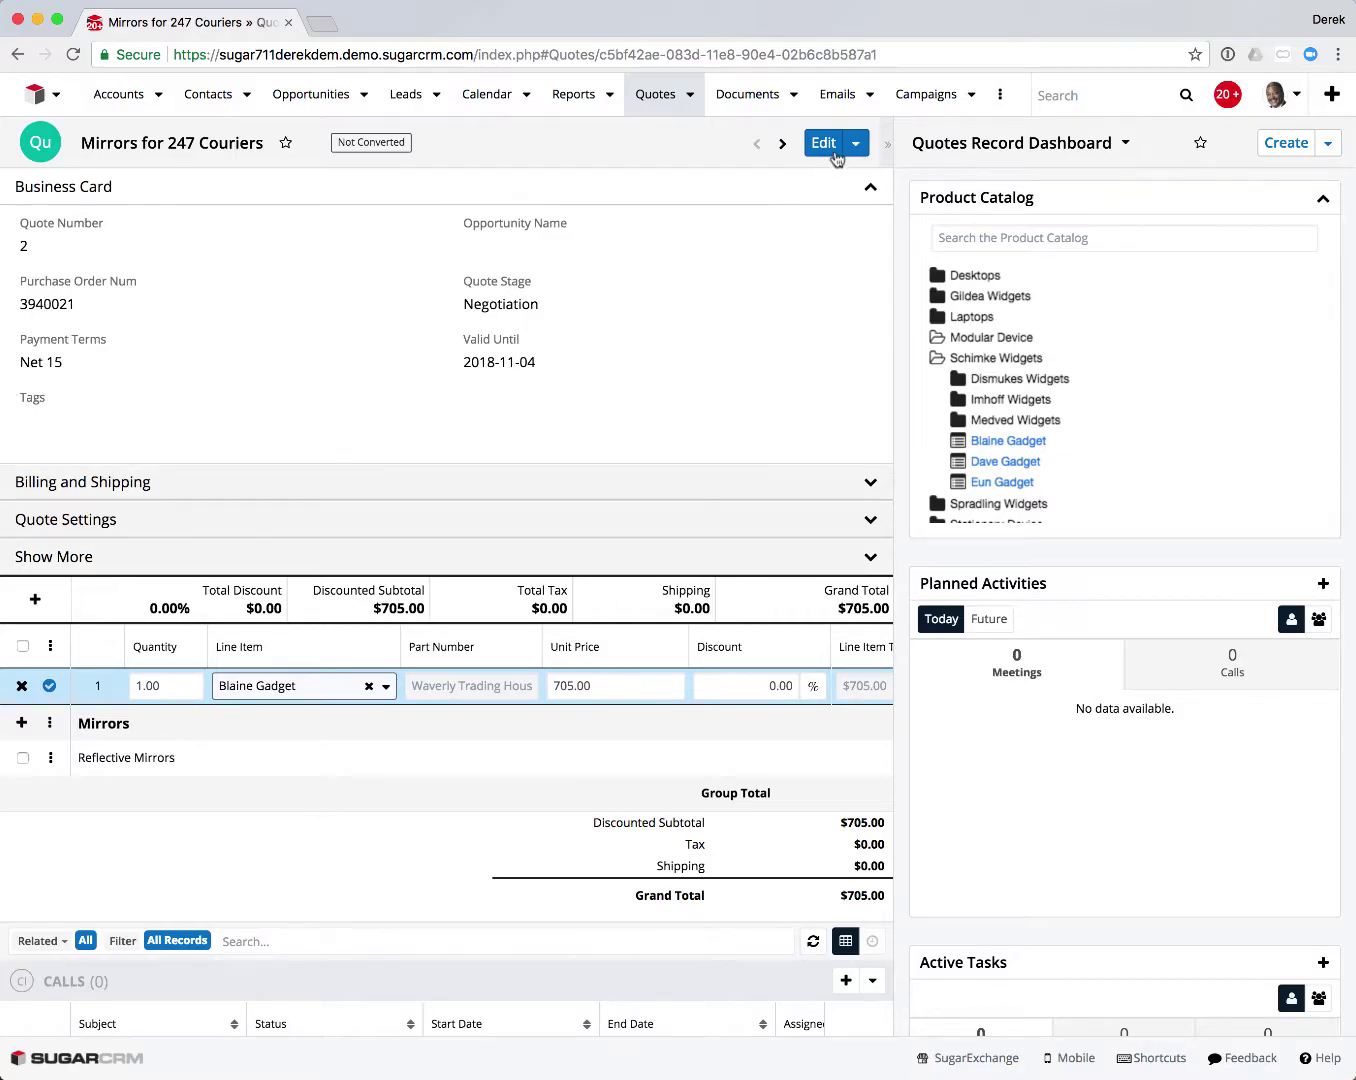
left_click(855, 143)
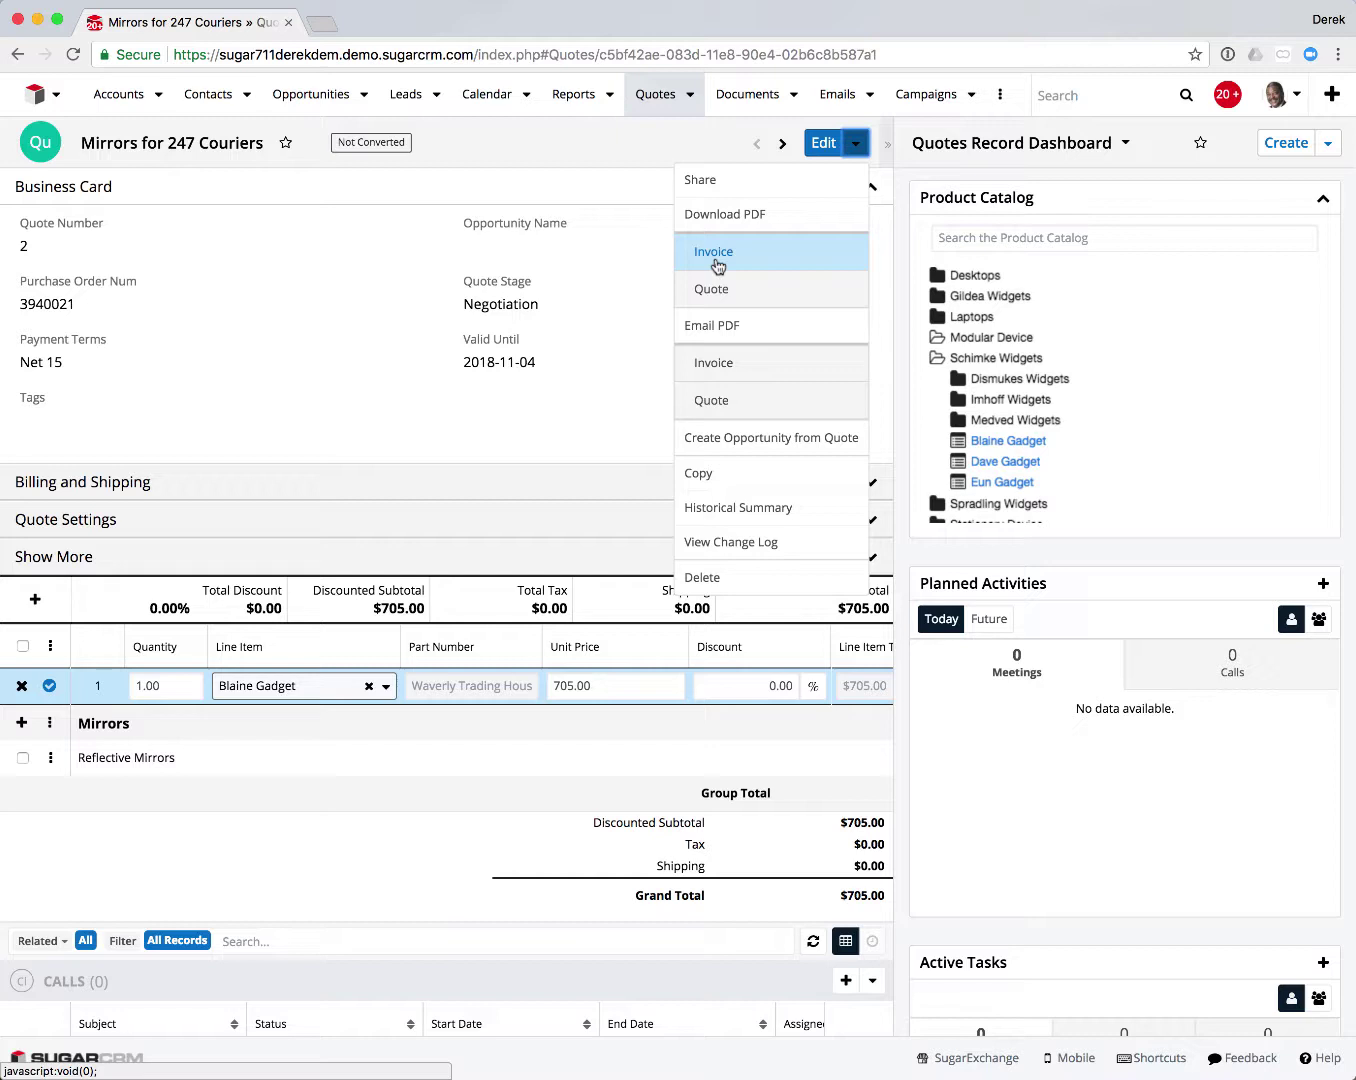
left_click(479, 159)
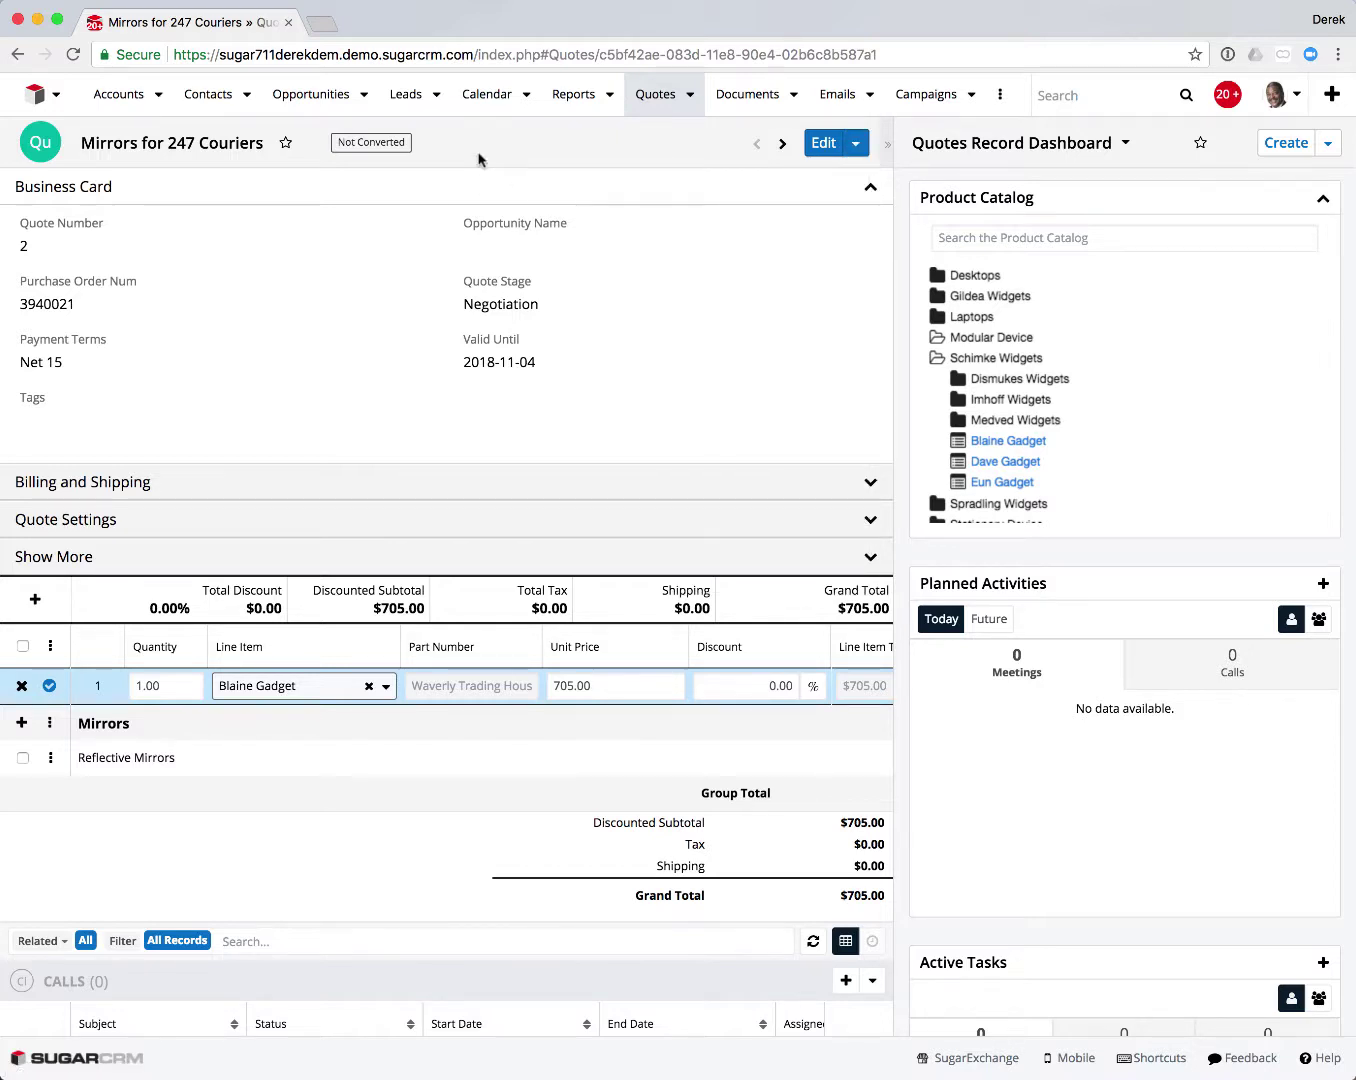
Discard the quote edit by switching to Emails, then return to the Home Dashboard.
left_click(837, 94)
left_click(767, 246)
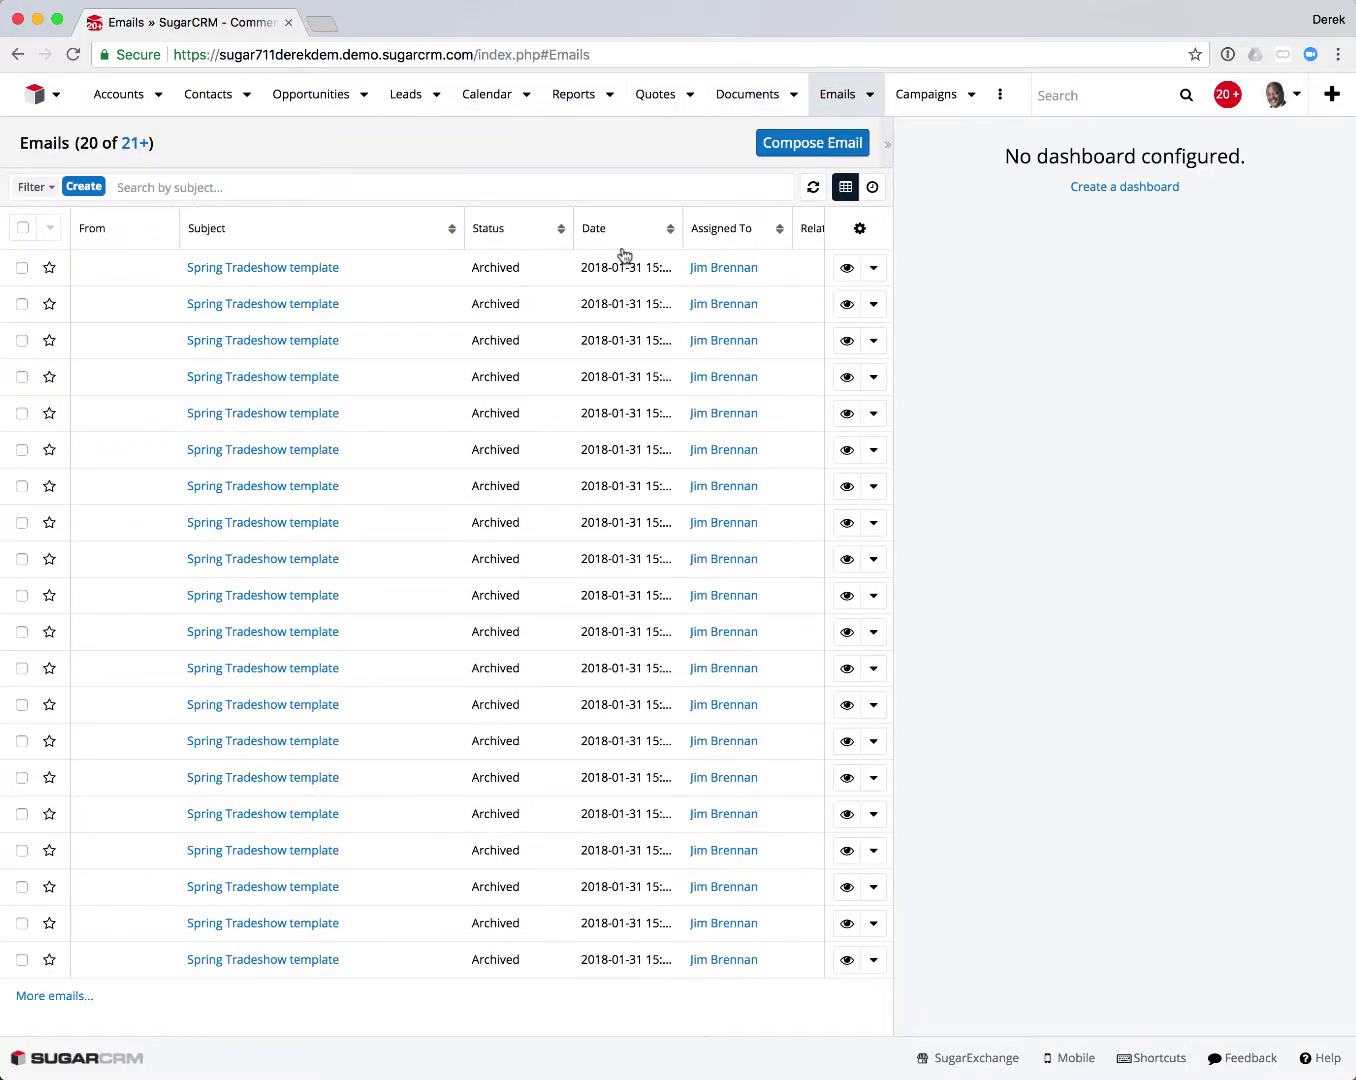
left_click(36, 94)
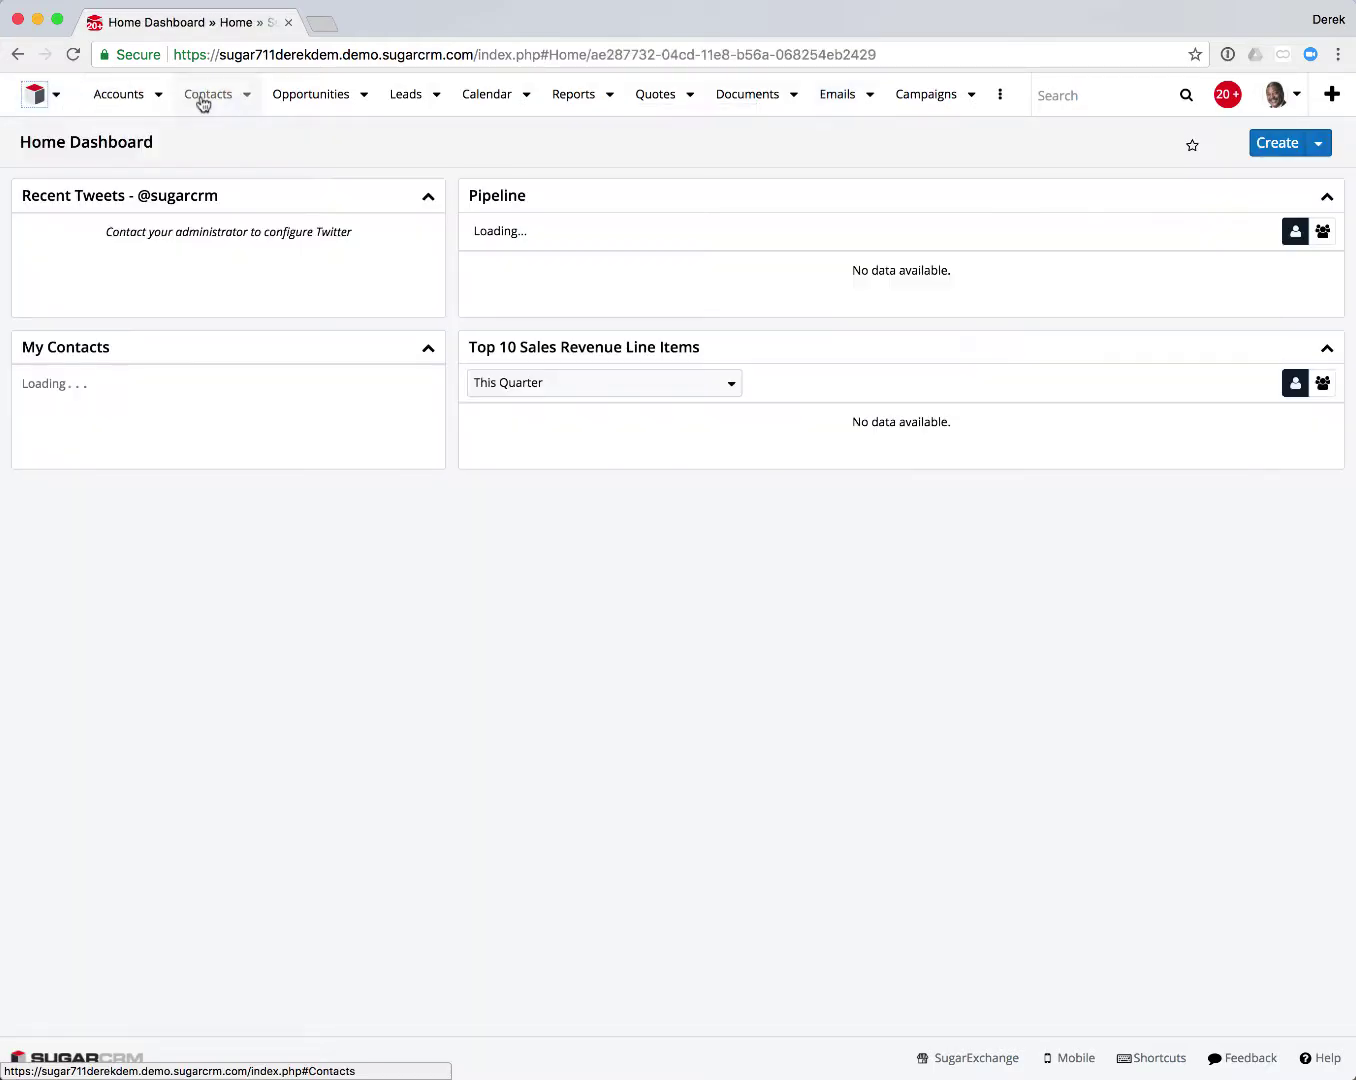